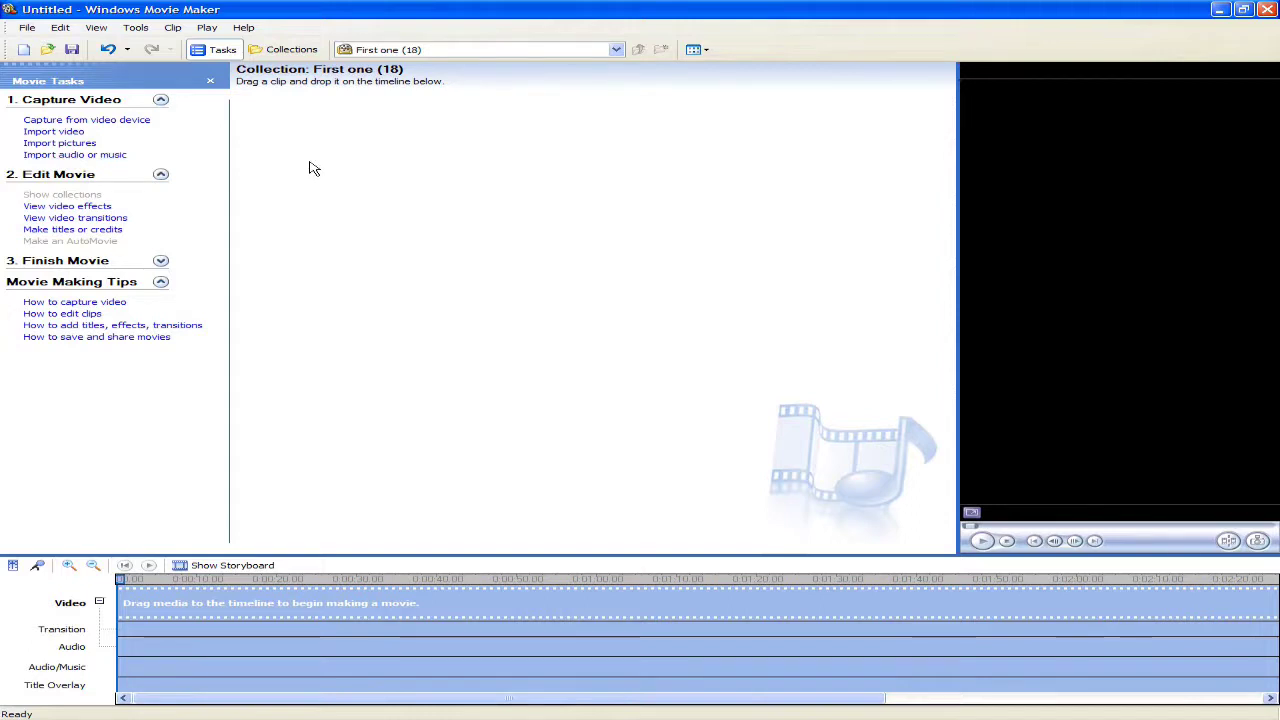
- Import the First one clip from the Loops folder and drag it onto the Video track
click(55, 132)
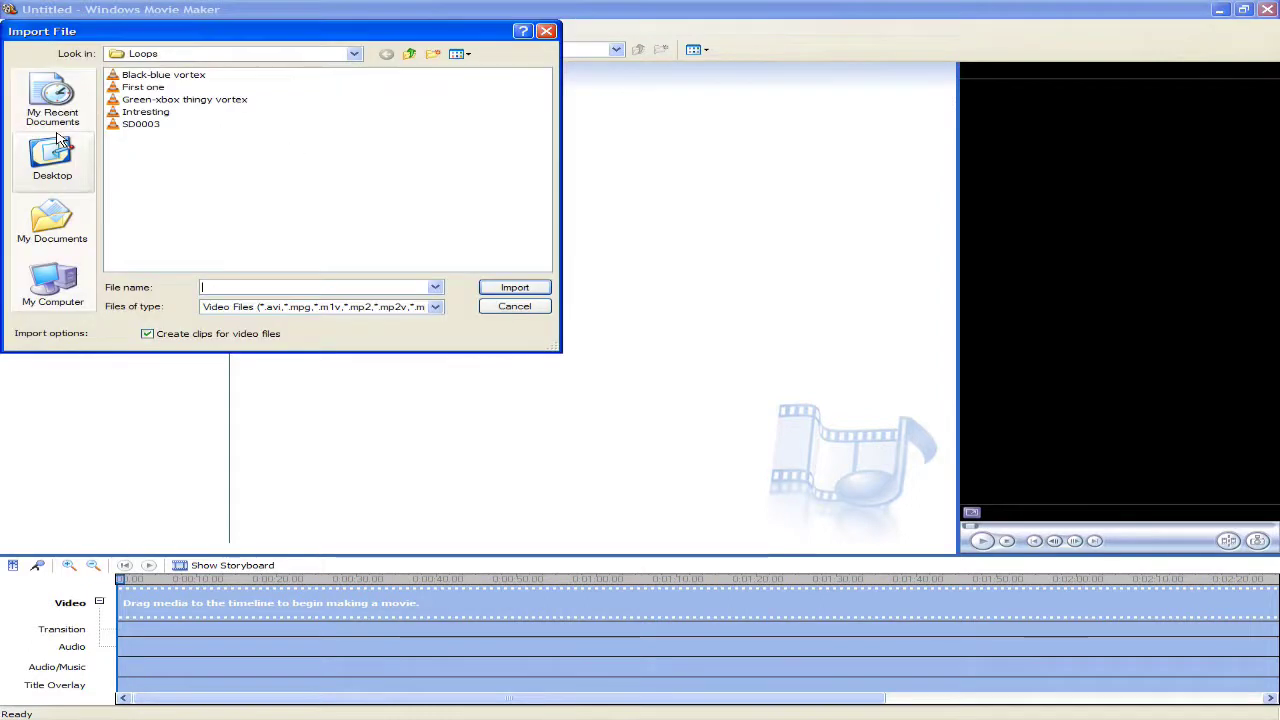
click(145, 88)
click(533, 287)
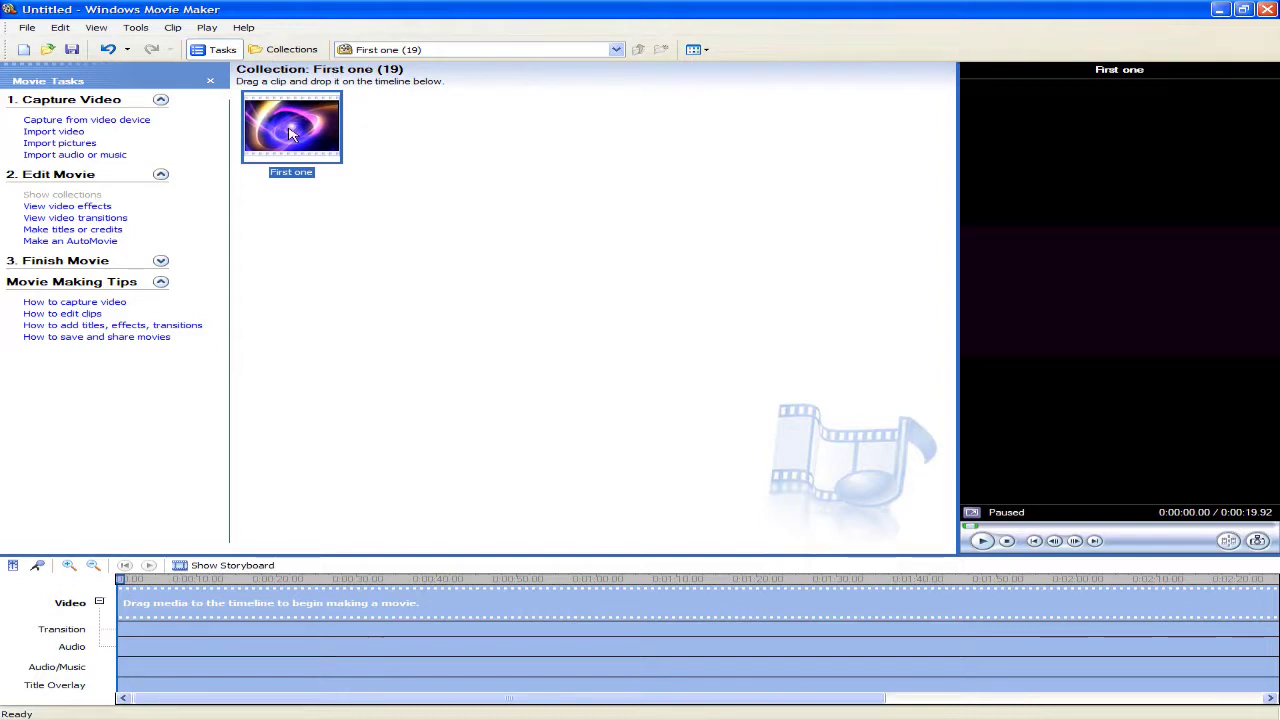
drag(290, 132, 212, 645)
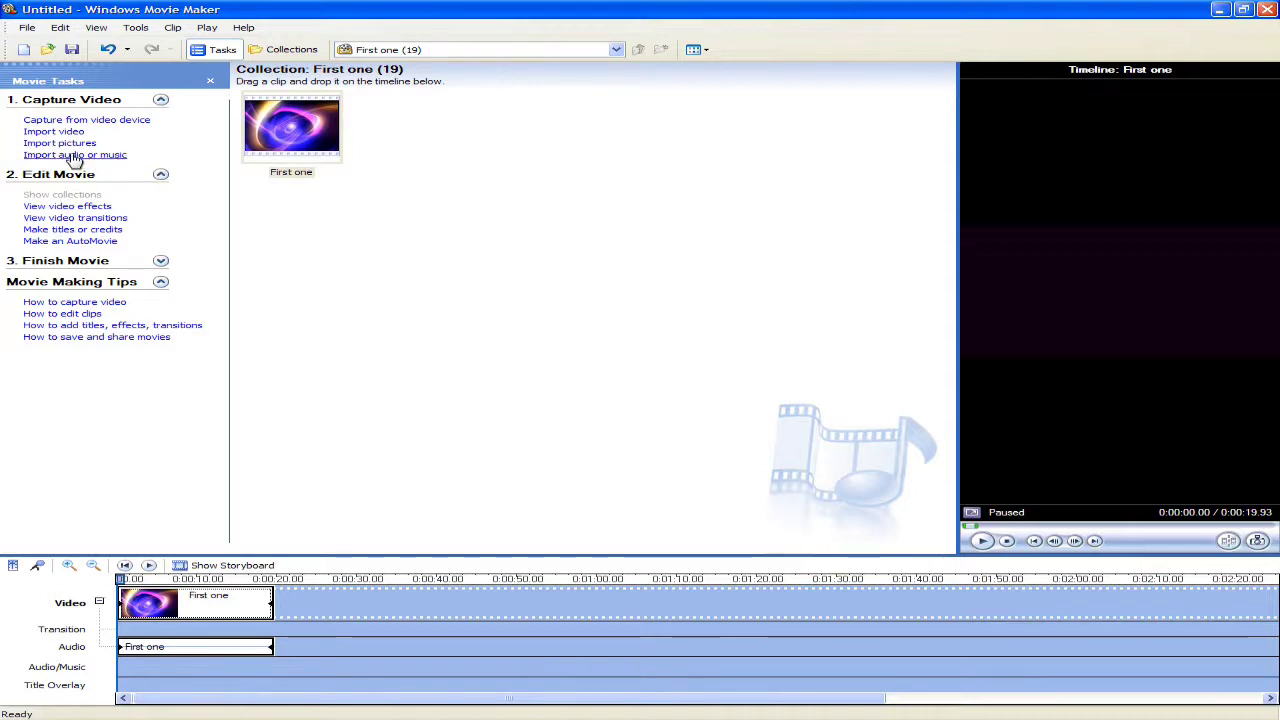
- Import the song 03 Somedau I'll Be Saturday Night and drag it onto the Audio/Music track
click(75, 155)
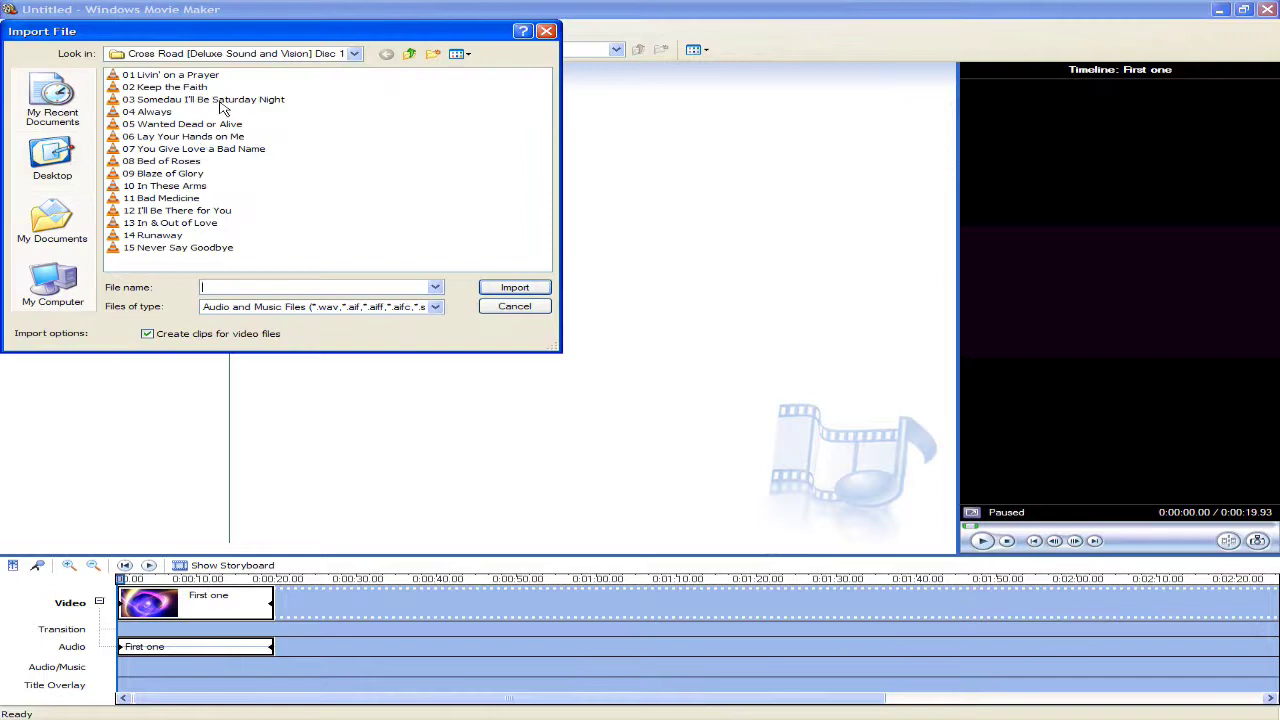
click(182, 100)
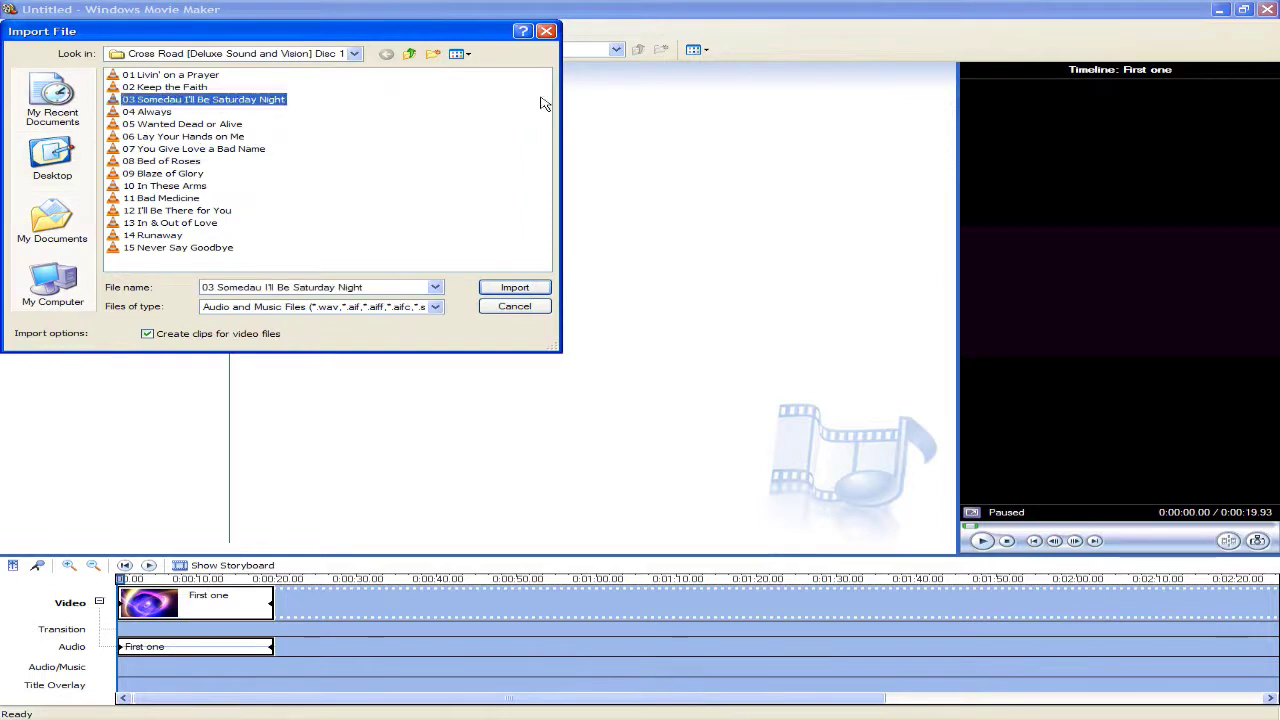
click(535, 288)
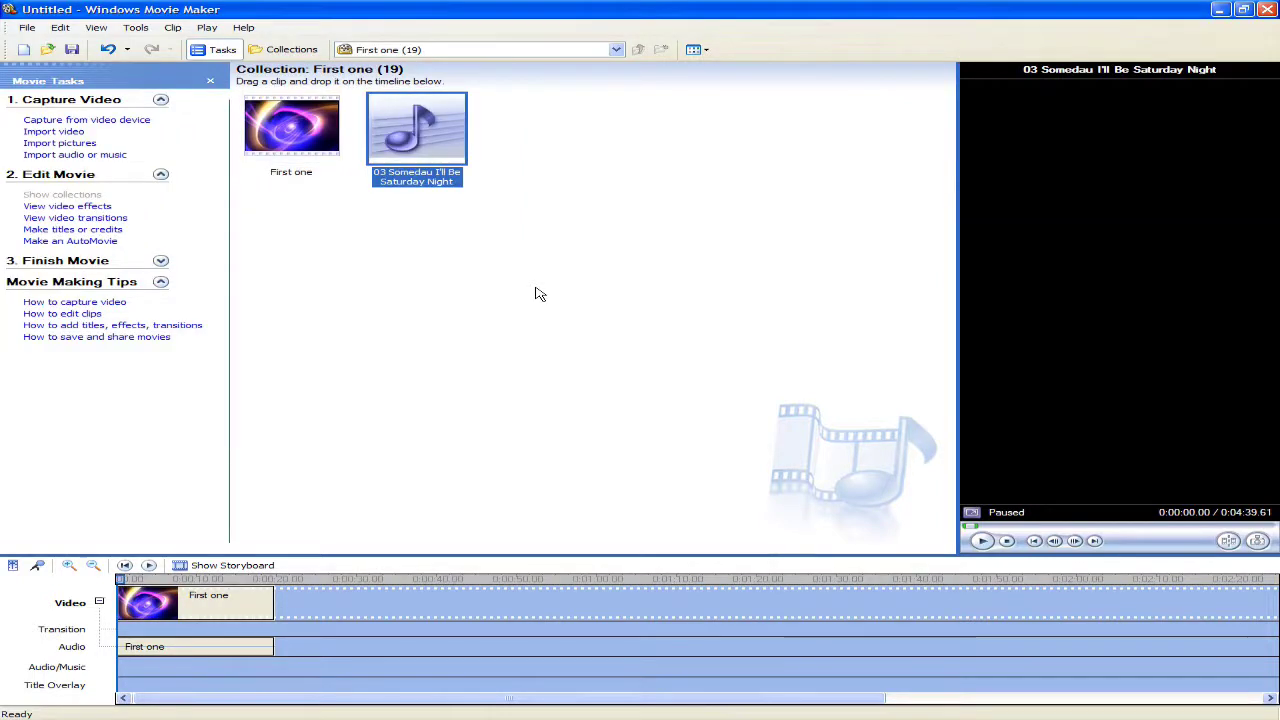
click(535, 288)
drag(446, 147, 118, 668)
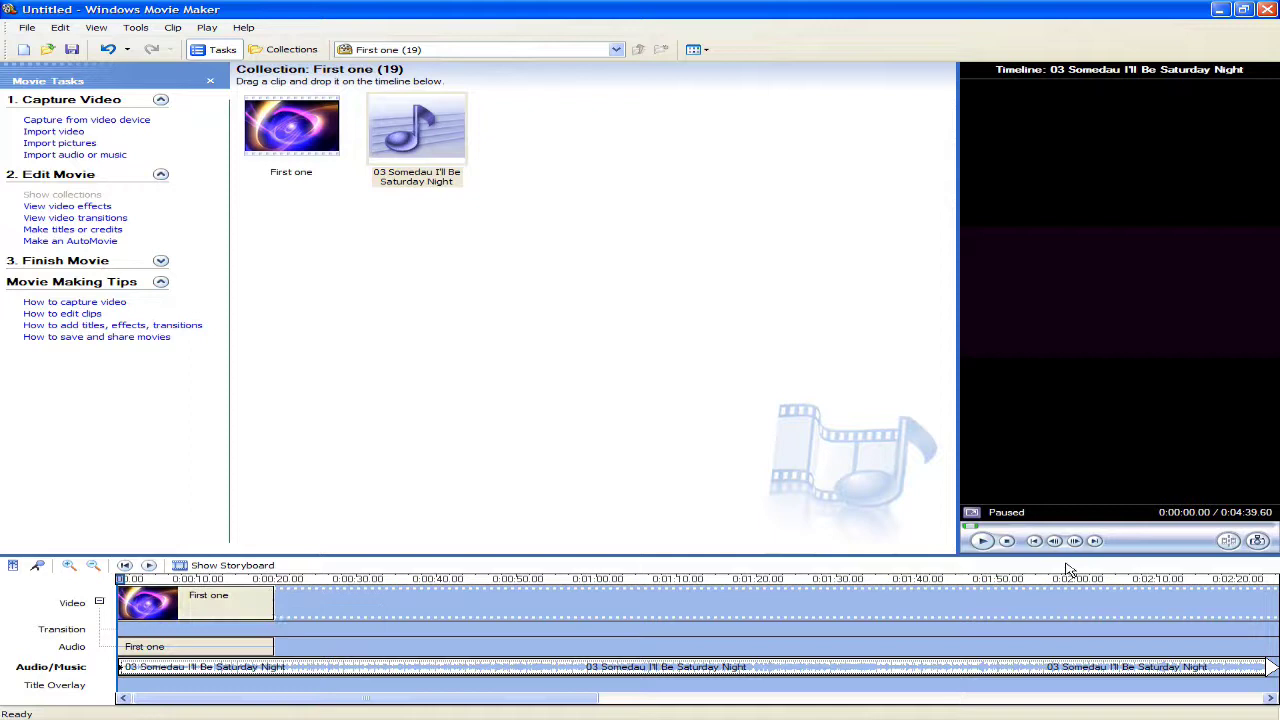
- Split the song where First one ends, about 20 seconds in, and delete the later part
click(983, 542)
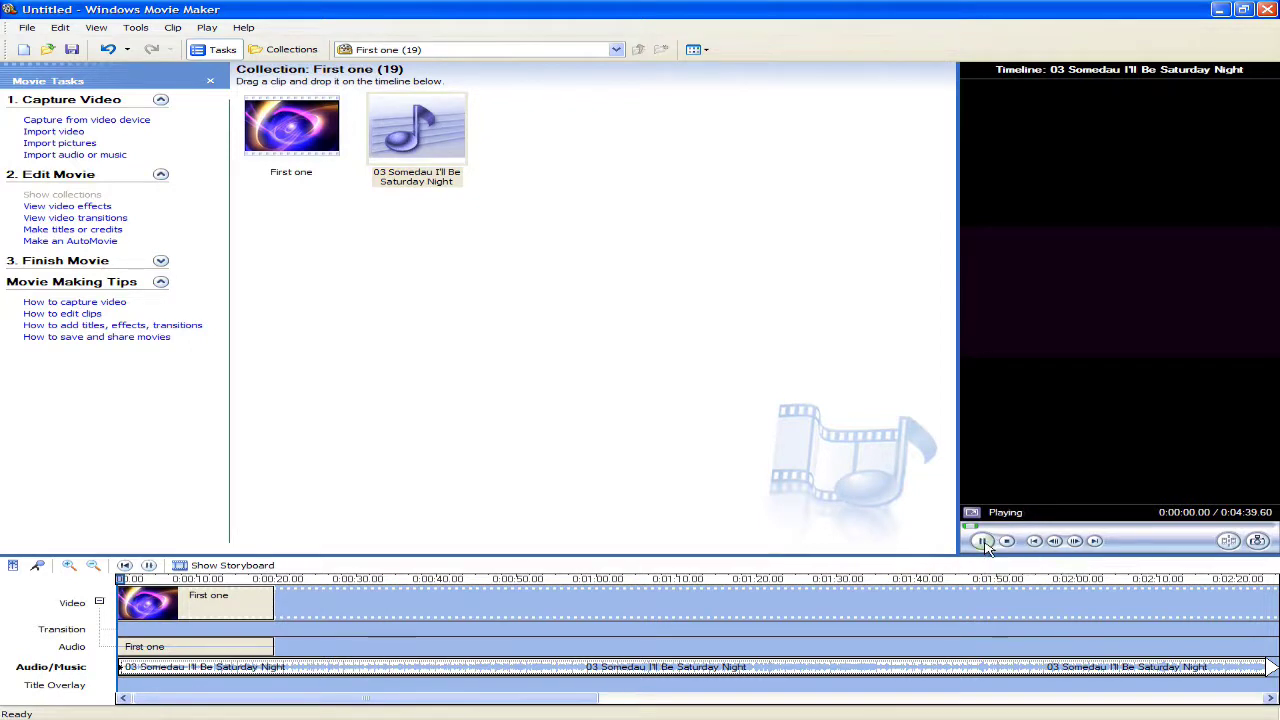
click(1230, 541)
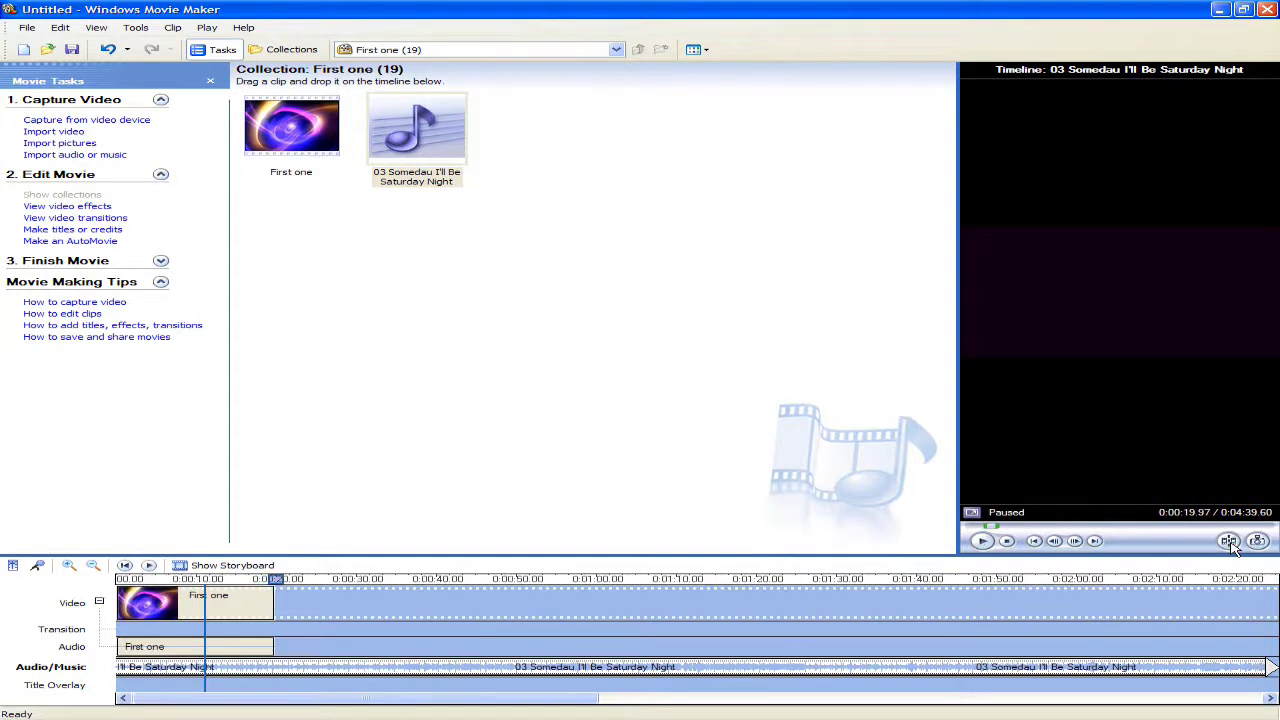
click(405, 678)
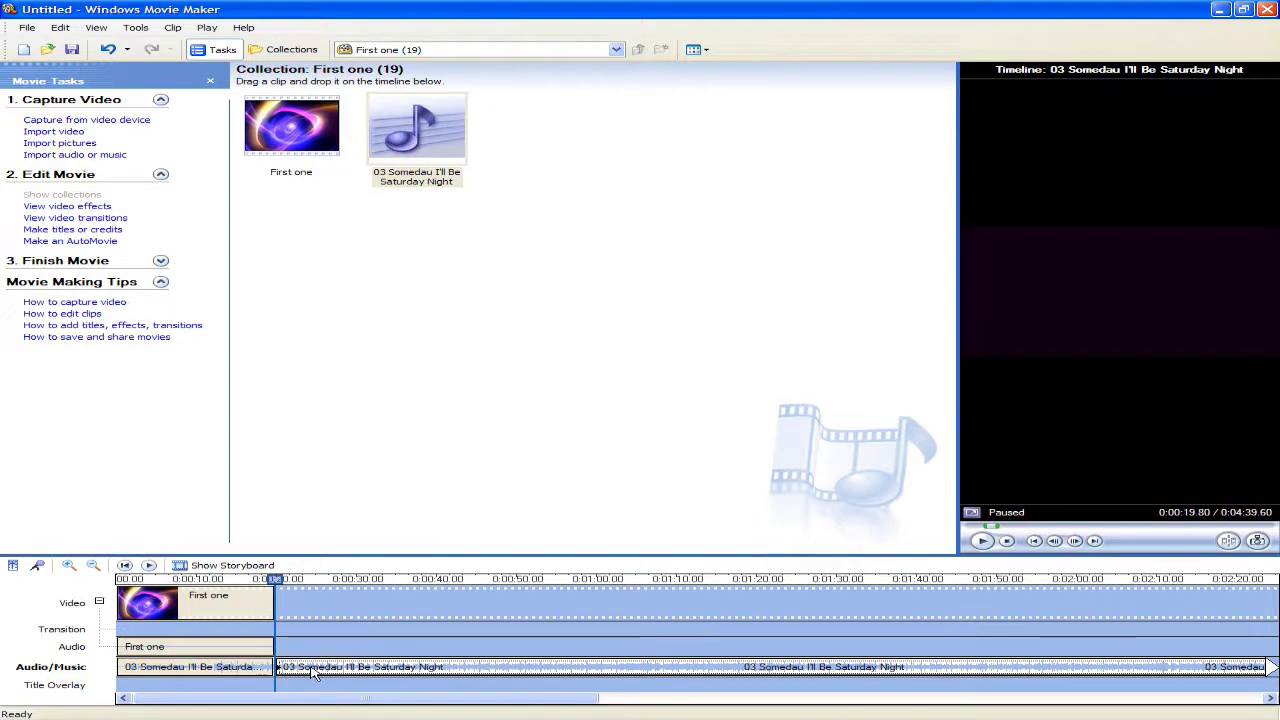
right_click(313, 673)
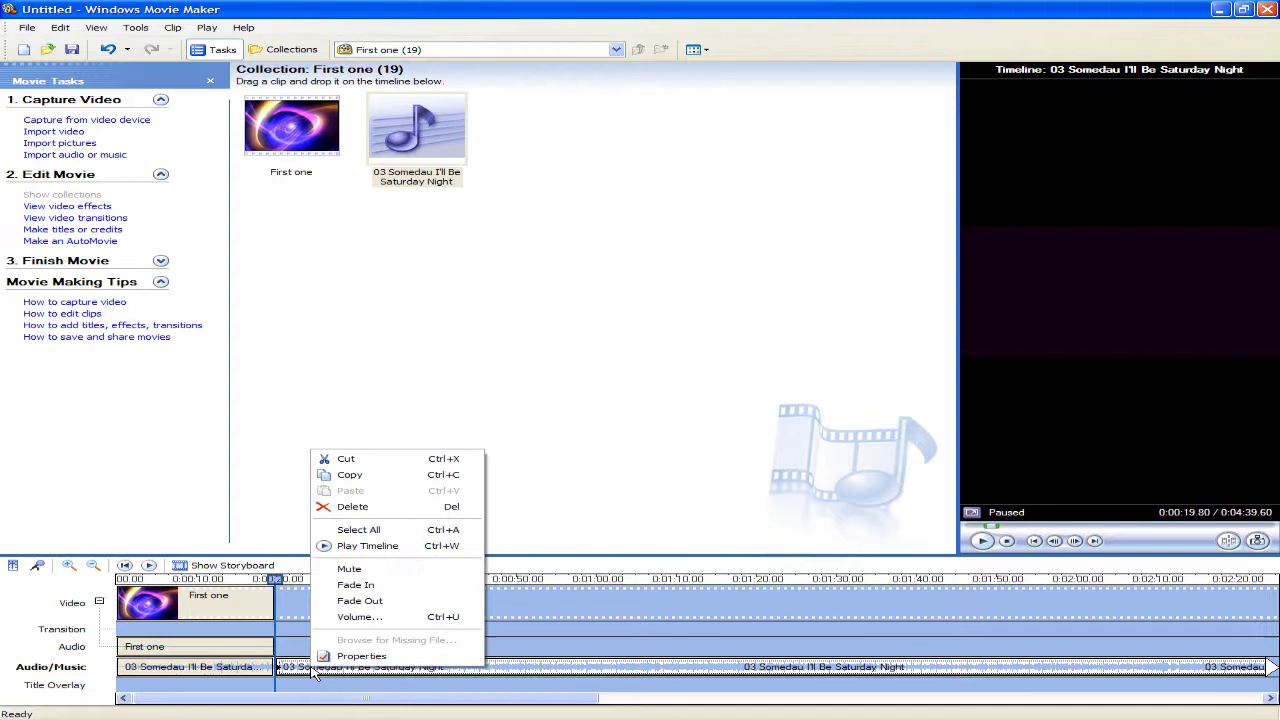
click(320, 506)
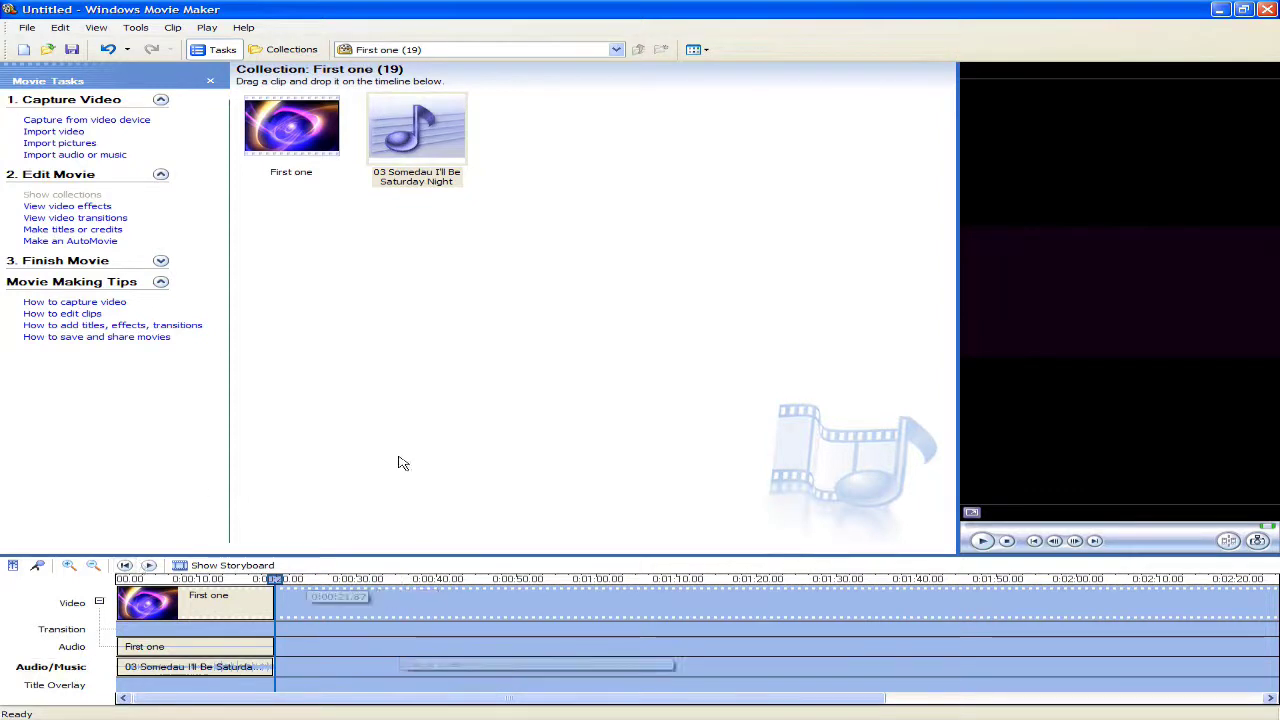
click(400, 417)
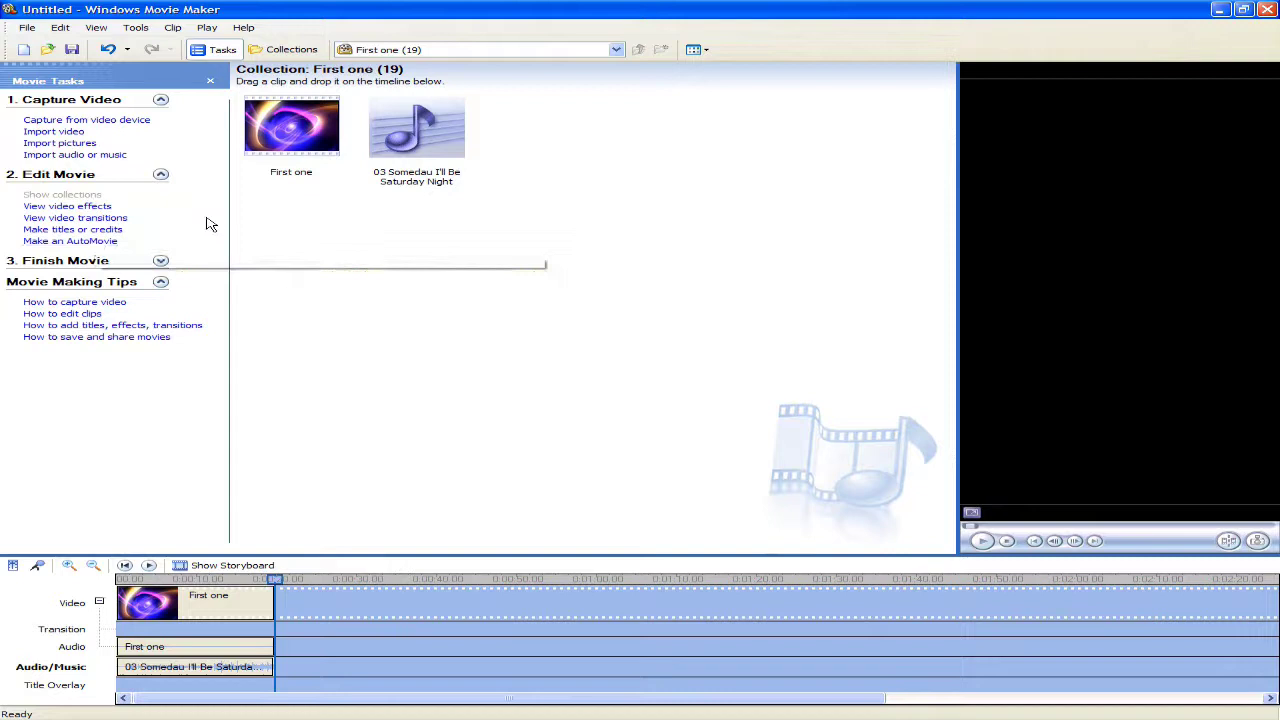
- Start a title at the movie's beginning with the text 'Hope you enjoyed'
click(96, 232)
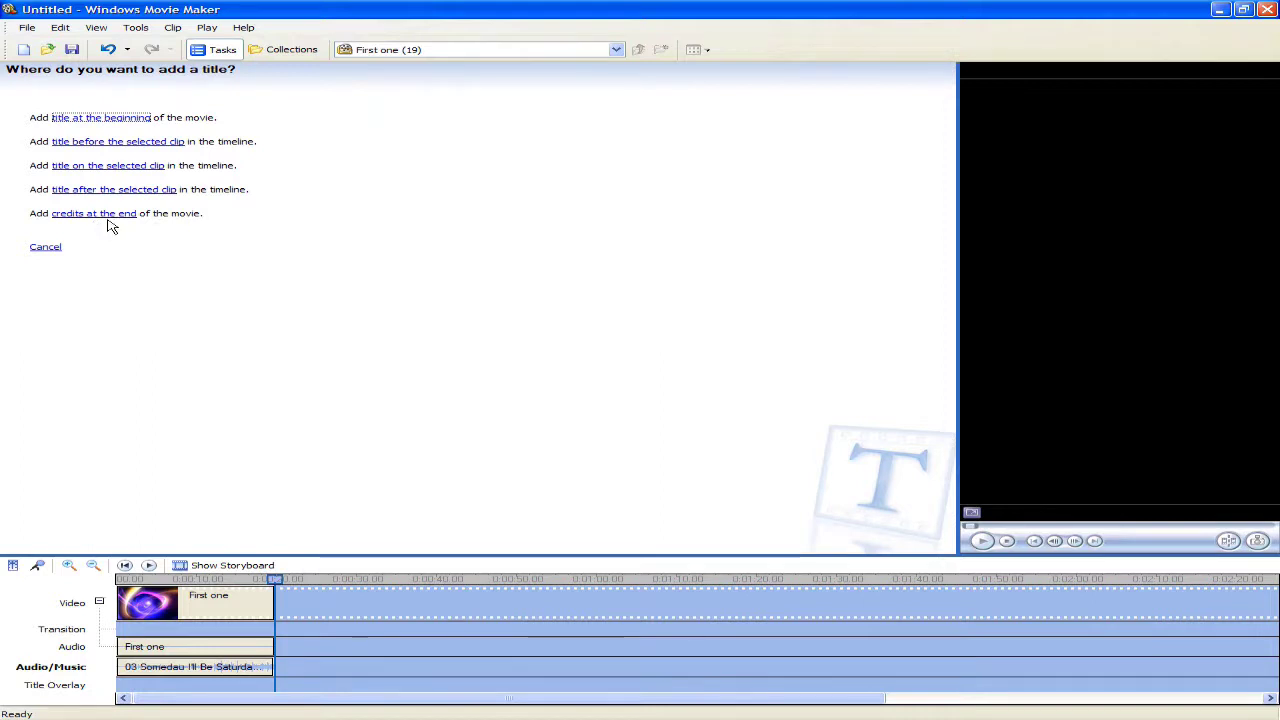
click(128, 119)
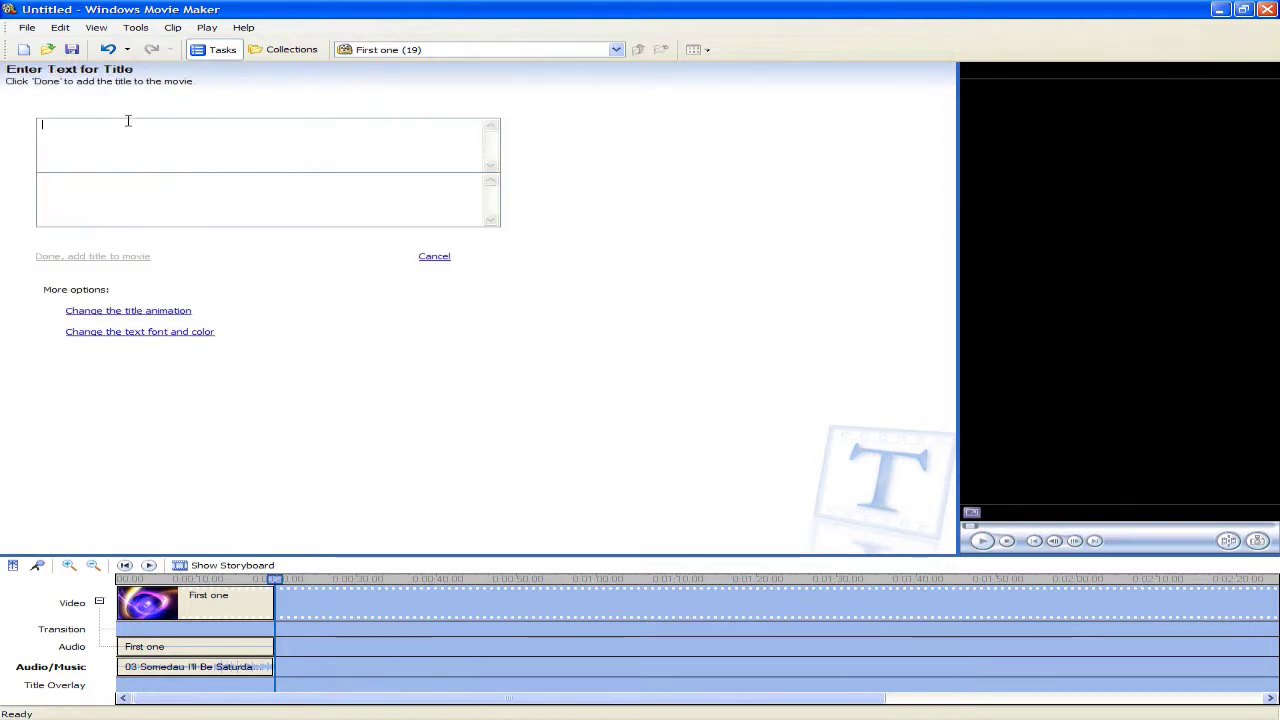
text(Ho)
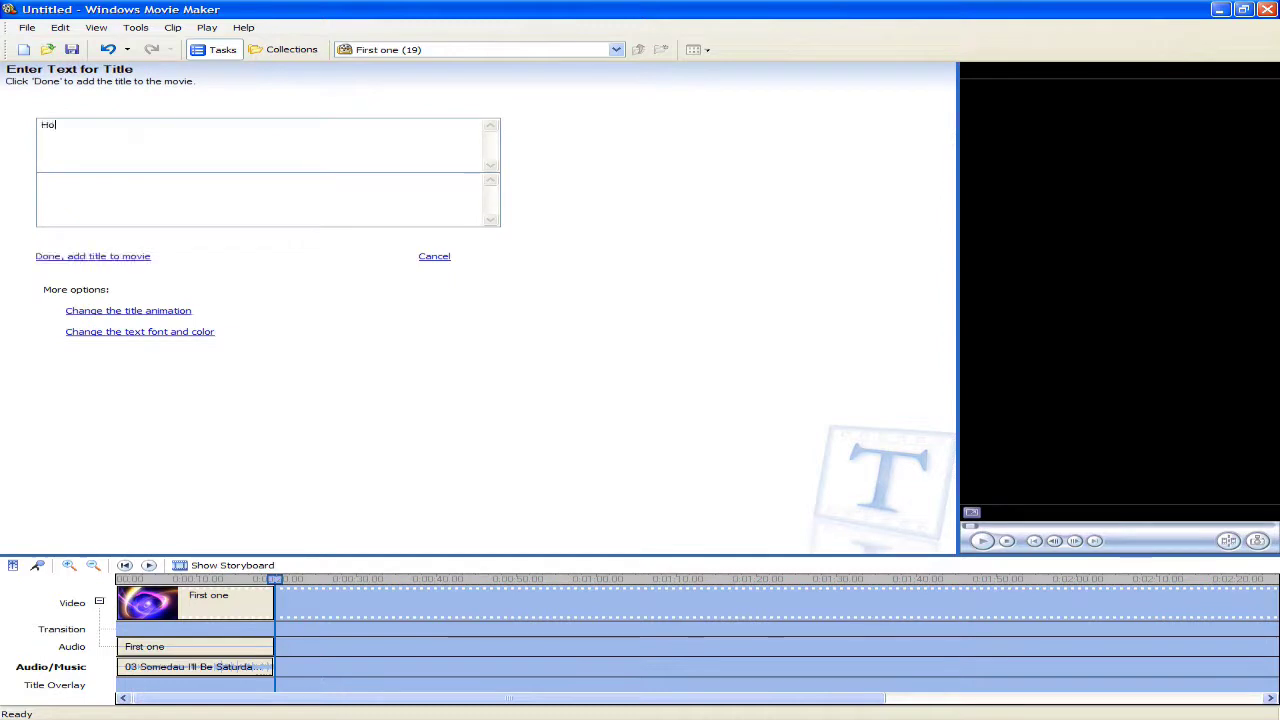
text(pe you enjoy)
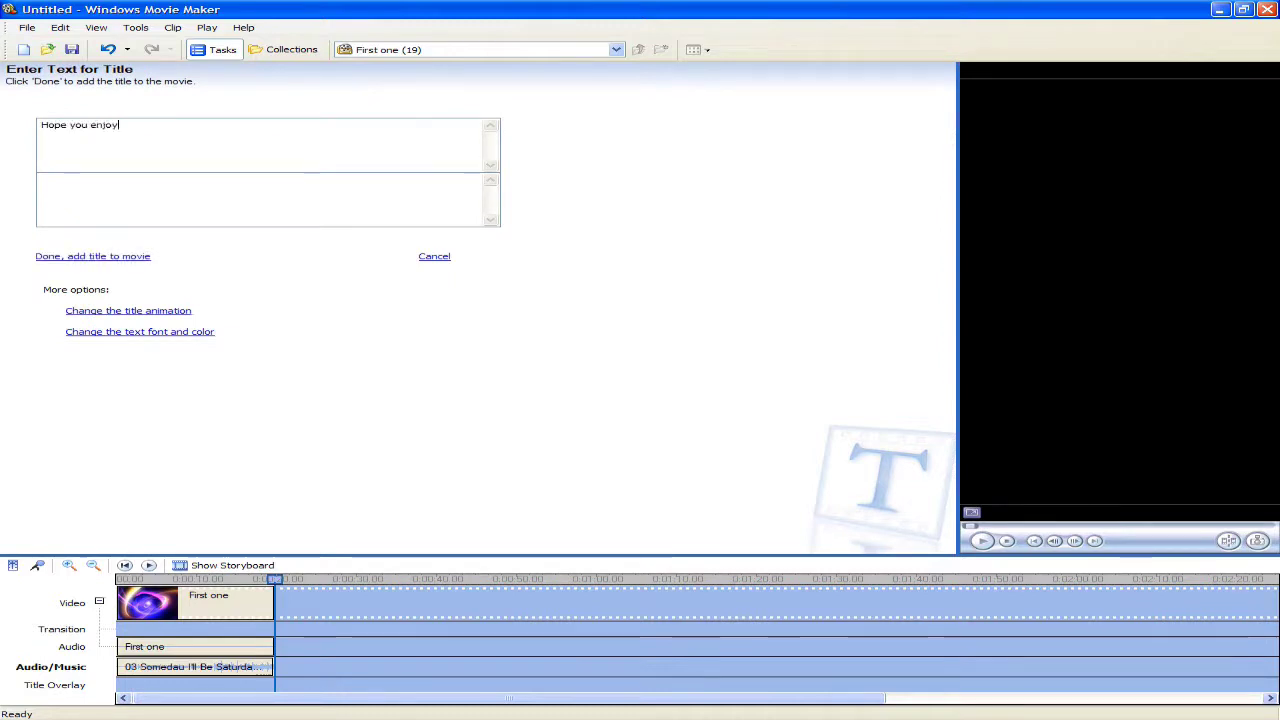
text(ed)
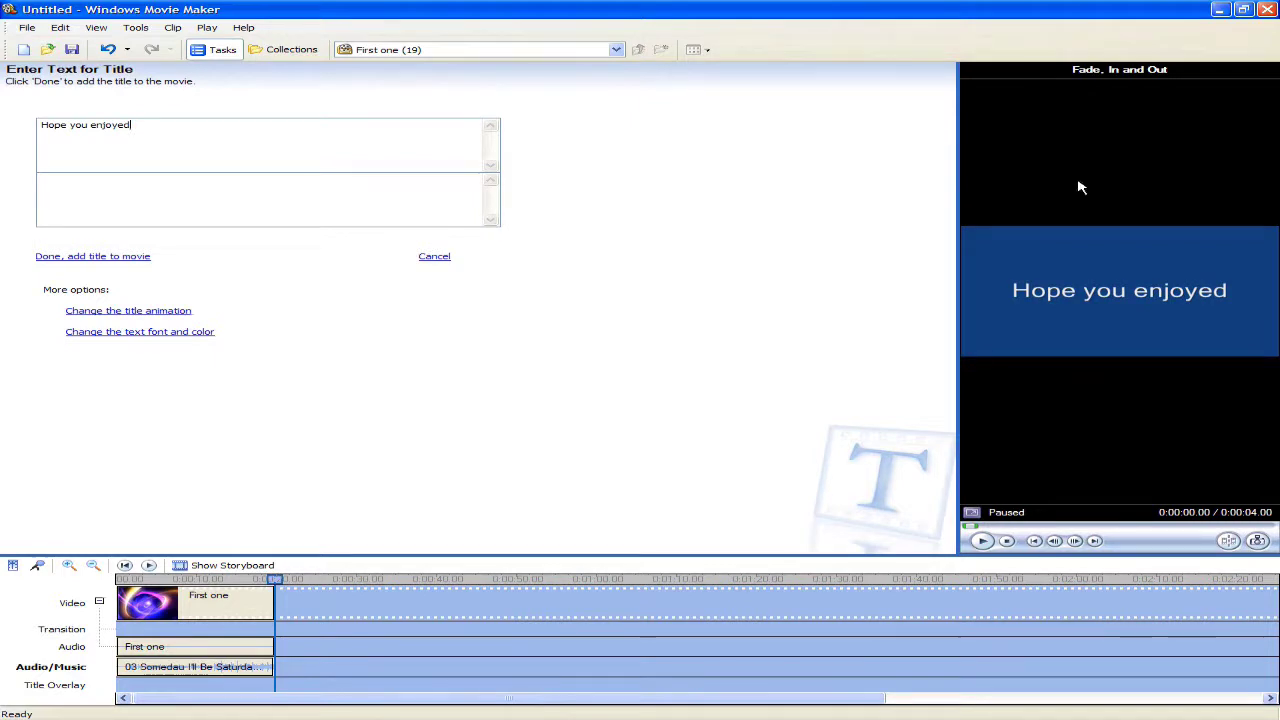
- Give the title the Fly In, Top Left animation
click(138, 313)
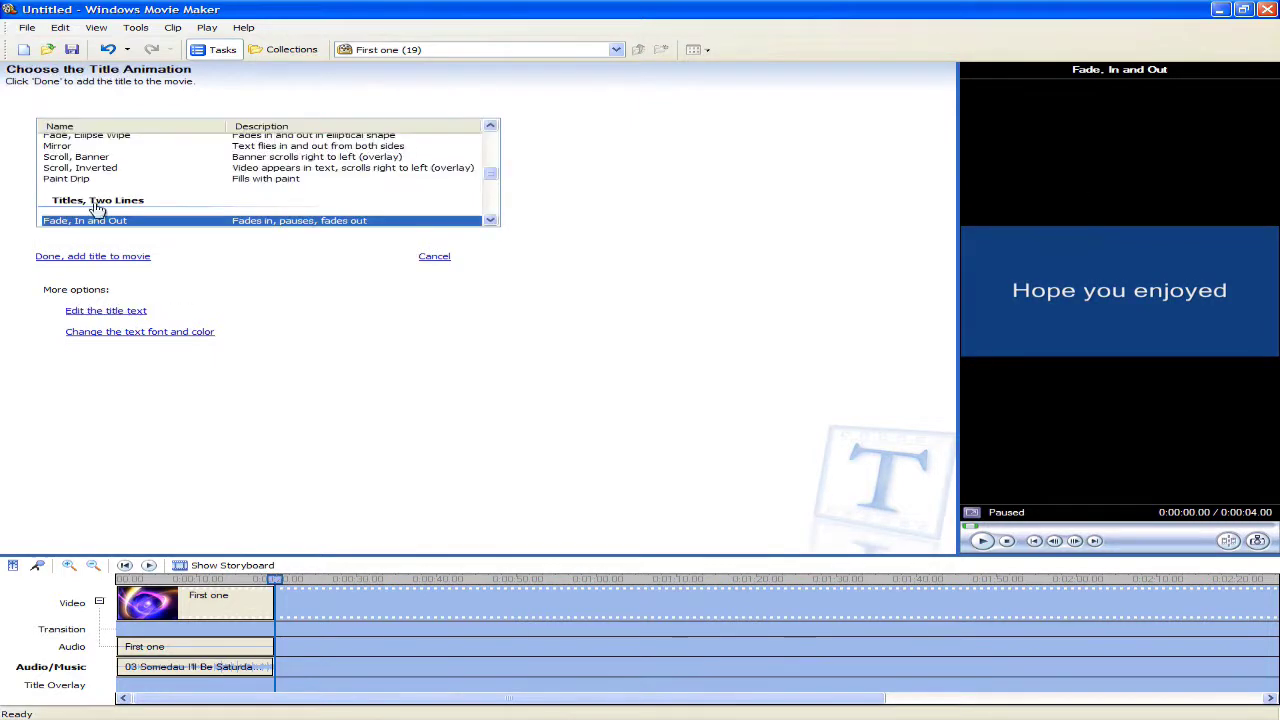
scroll(97, 218, up, 6)
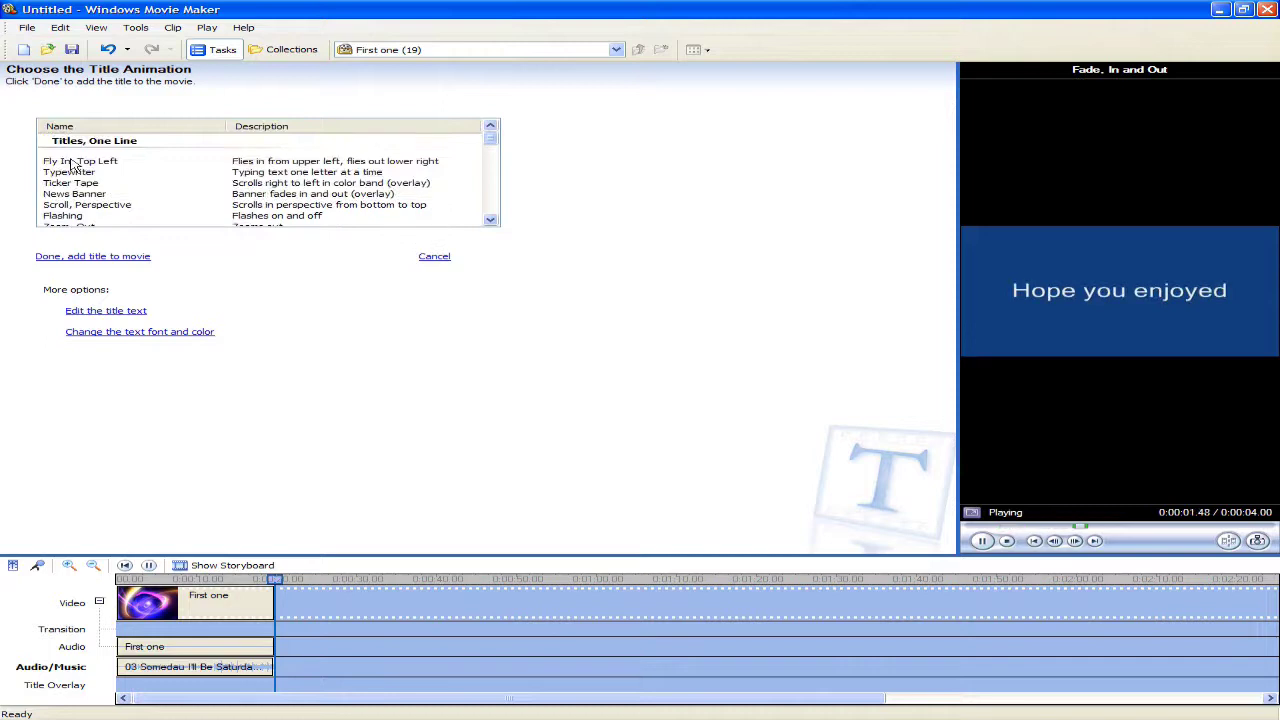
click(72, 162)
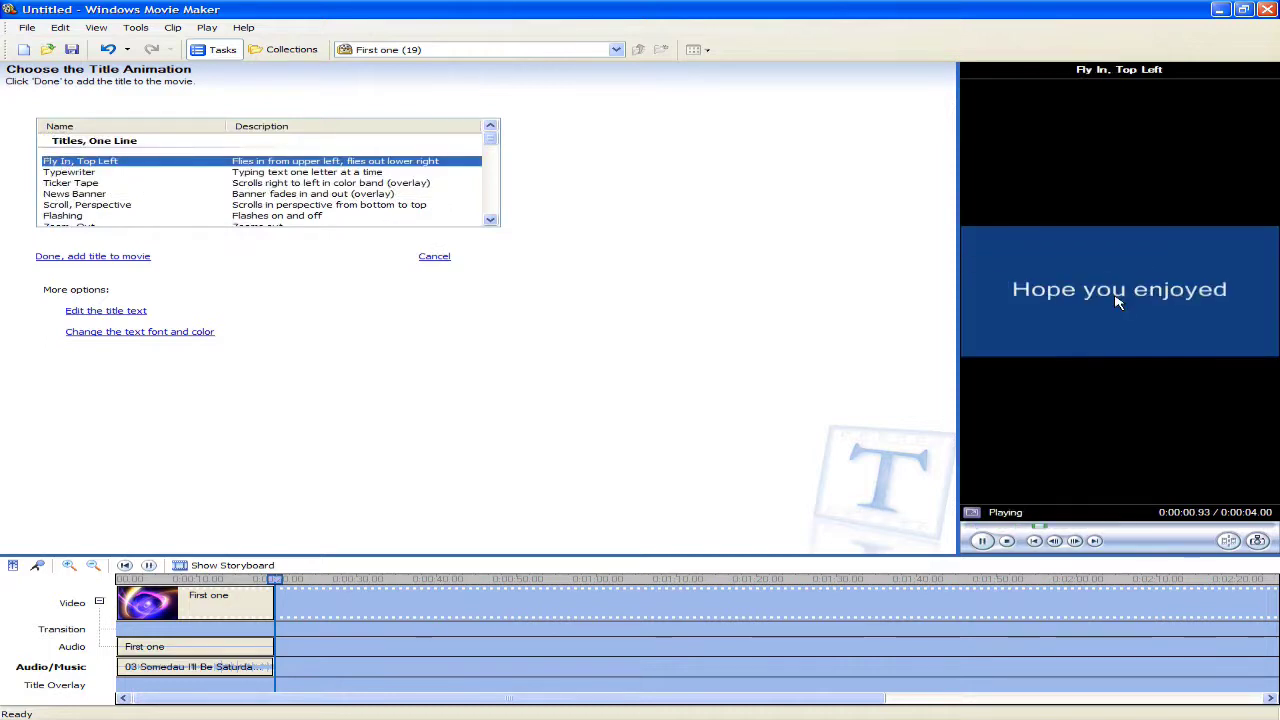
- Make the title text green on a black background
click(118, 332)
click(46, 183)
click(80, 94)
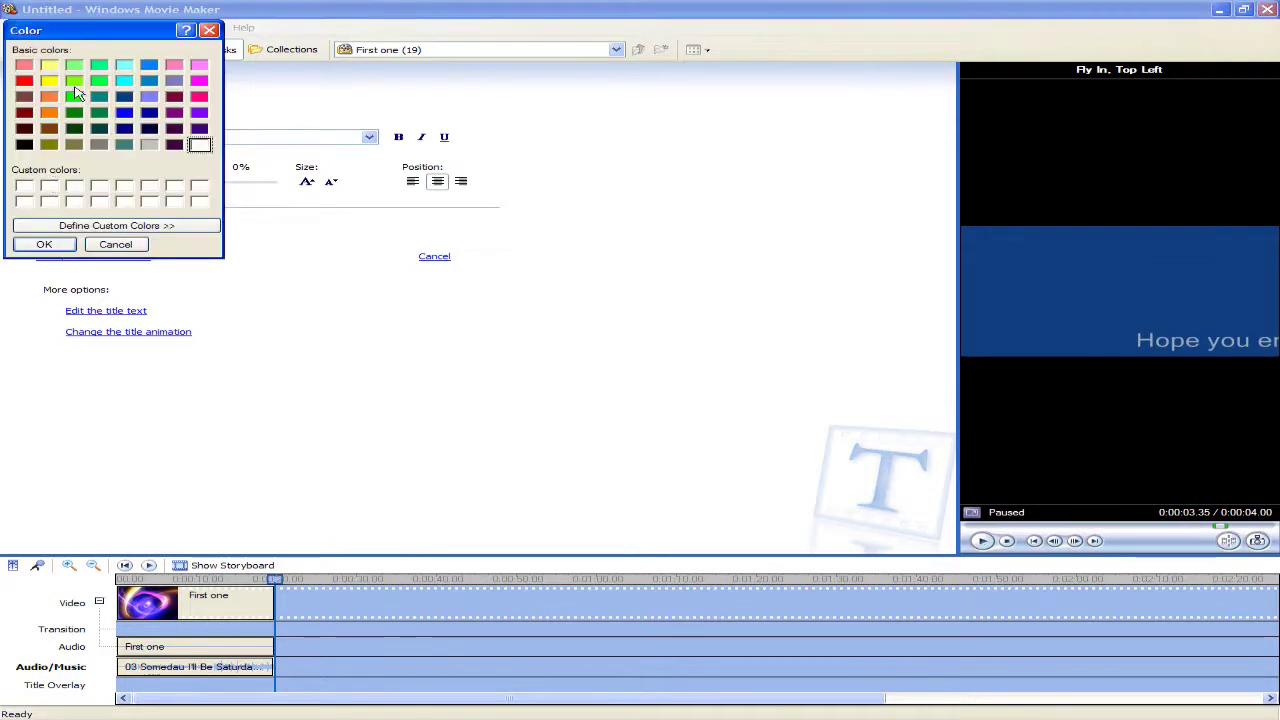
click(58, 252)
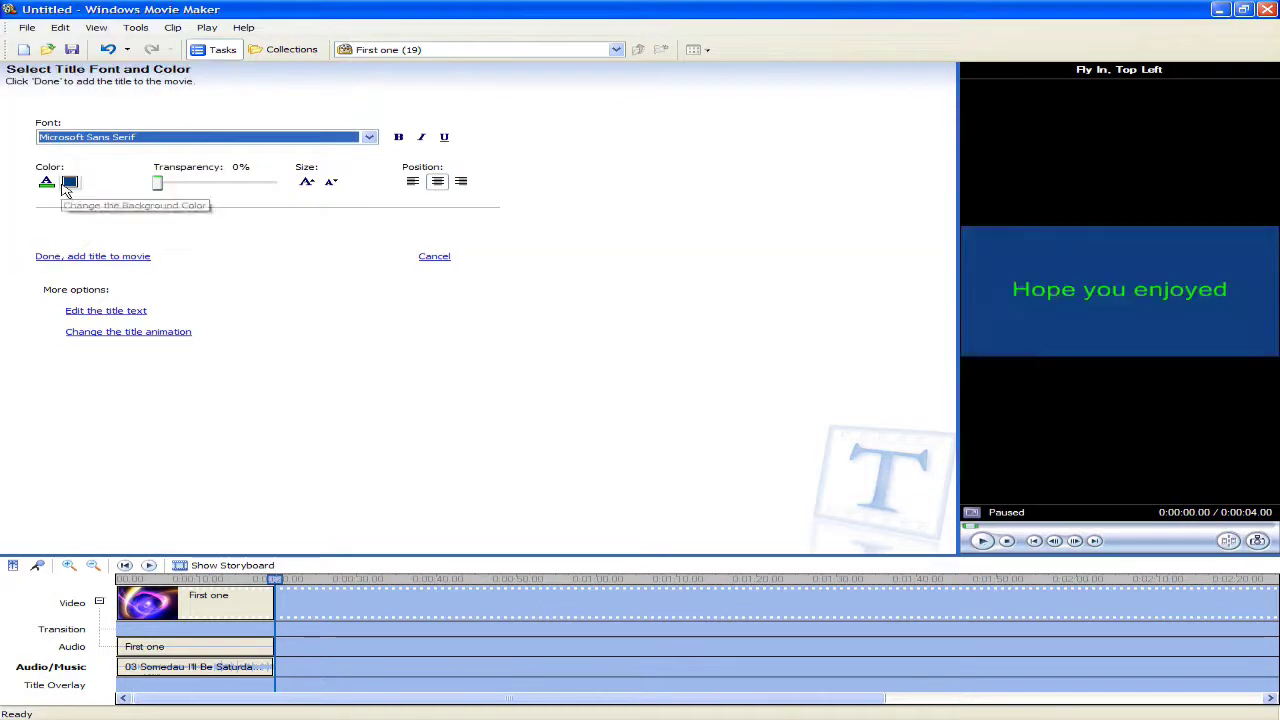
click(69, 181)
click(24, 144)
click(40, 244)
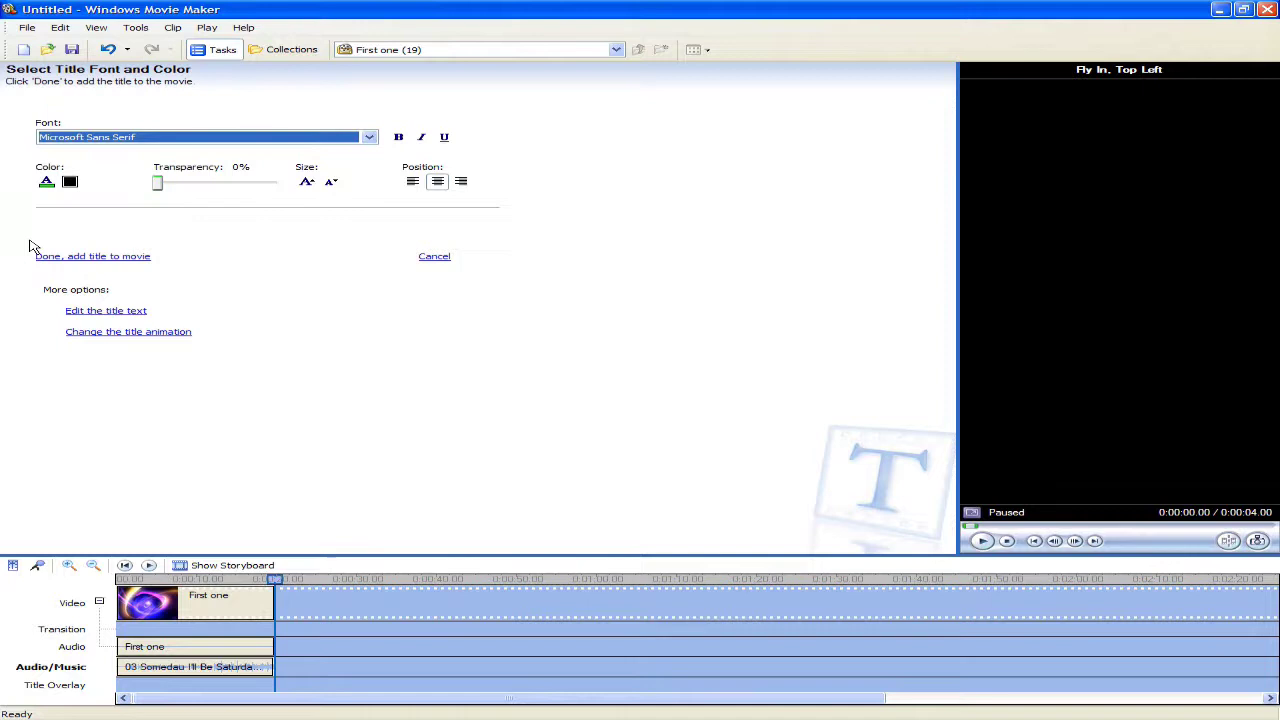
- Set the title font to Times New Roman
click(125, 138)
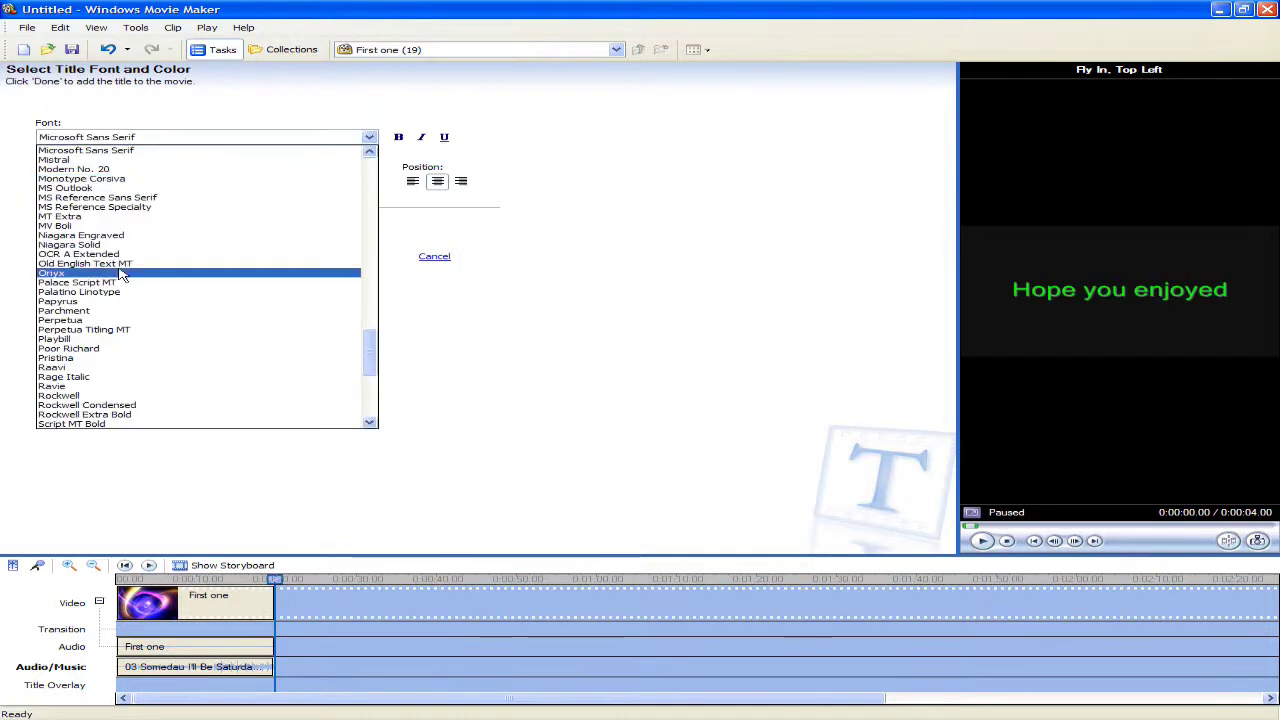
key(t)
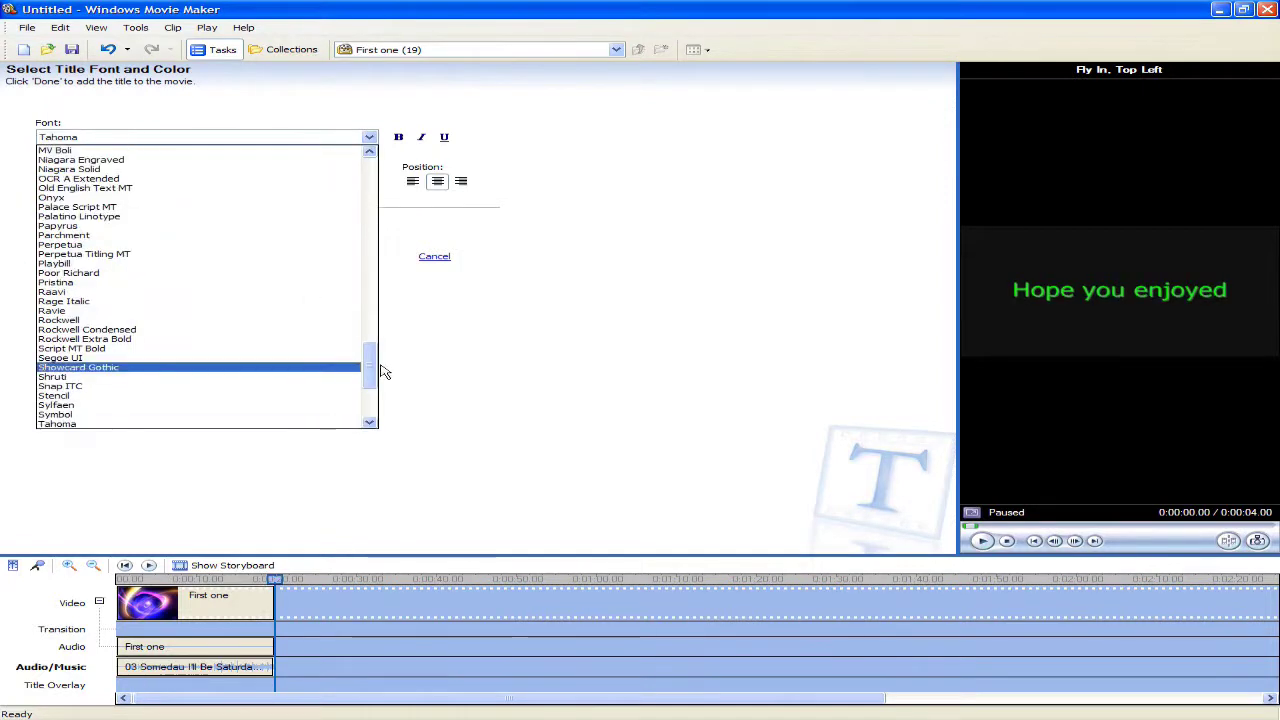
drag(368, 366, 372, 376)
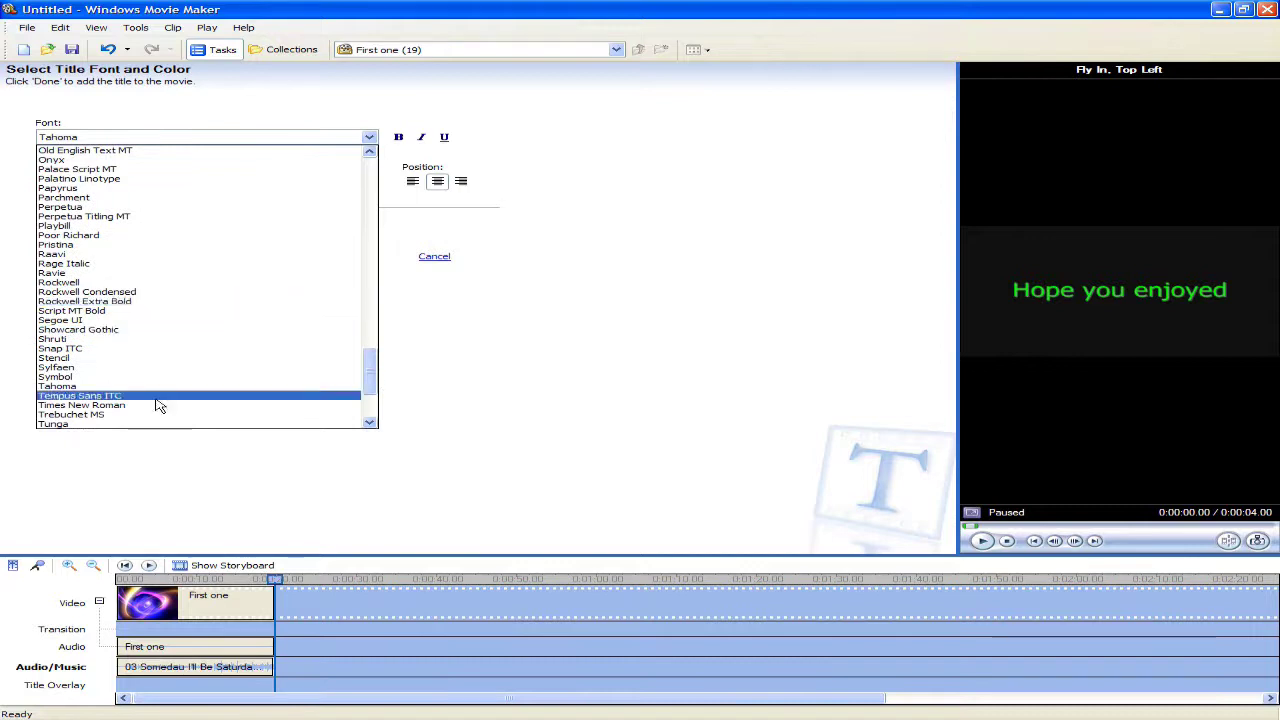
click(149, 405)
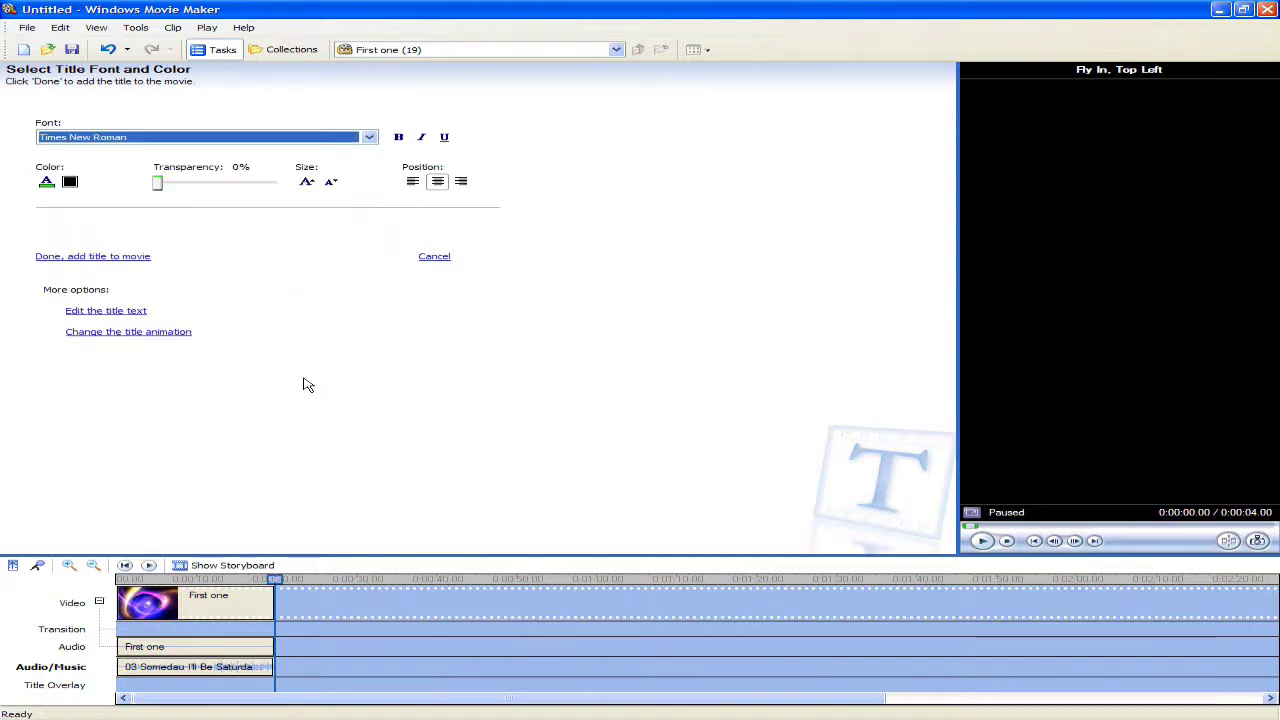
- Add the title to the movie and slide the First one clip slightly earlier over it
click(137, 258)
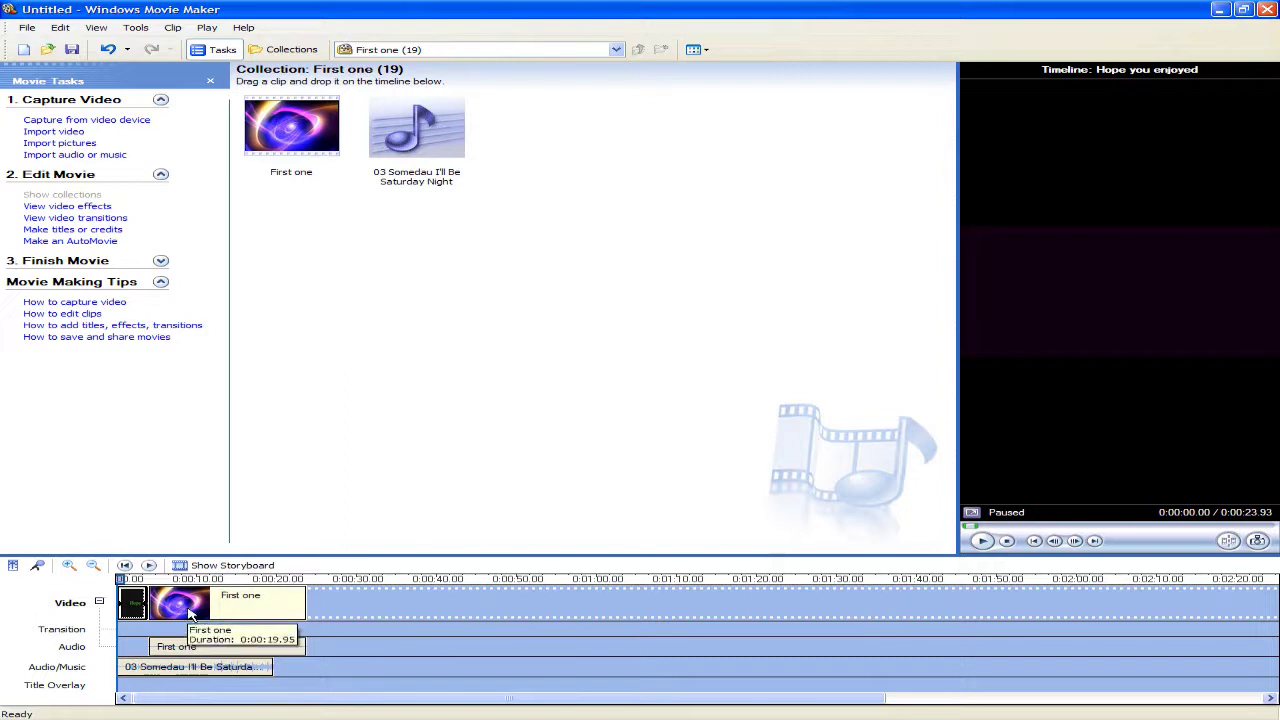
click(180, 608)
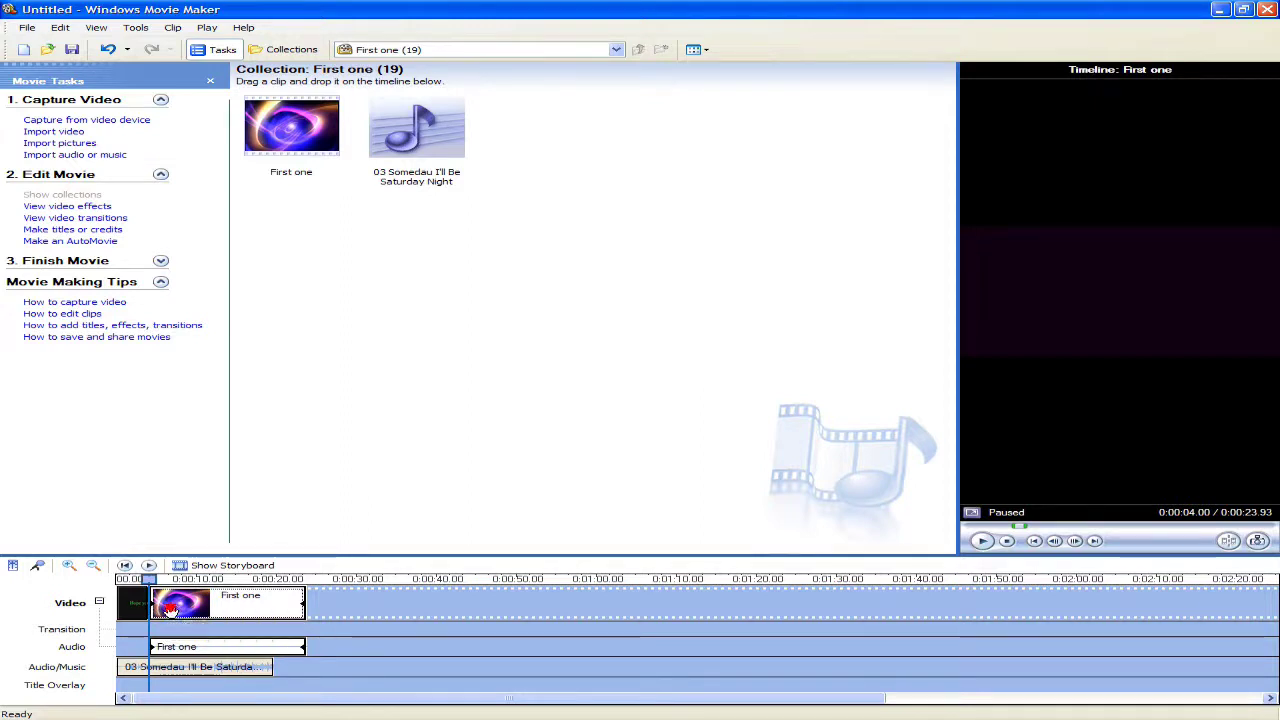
click(169, 612)
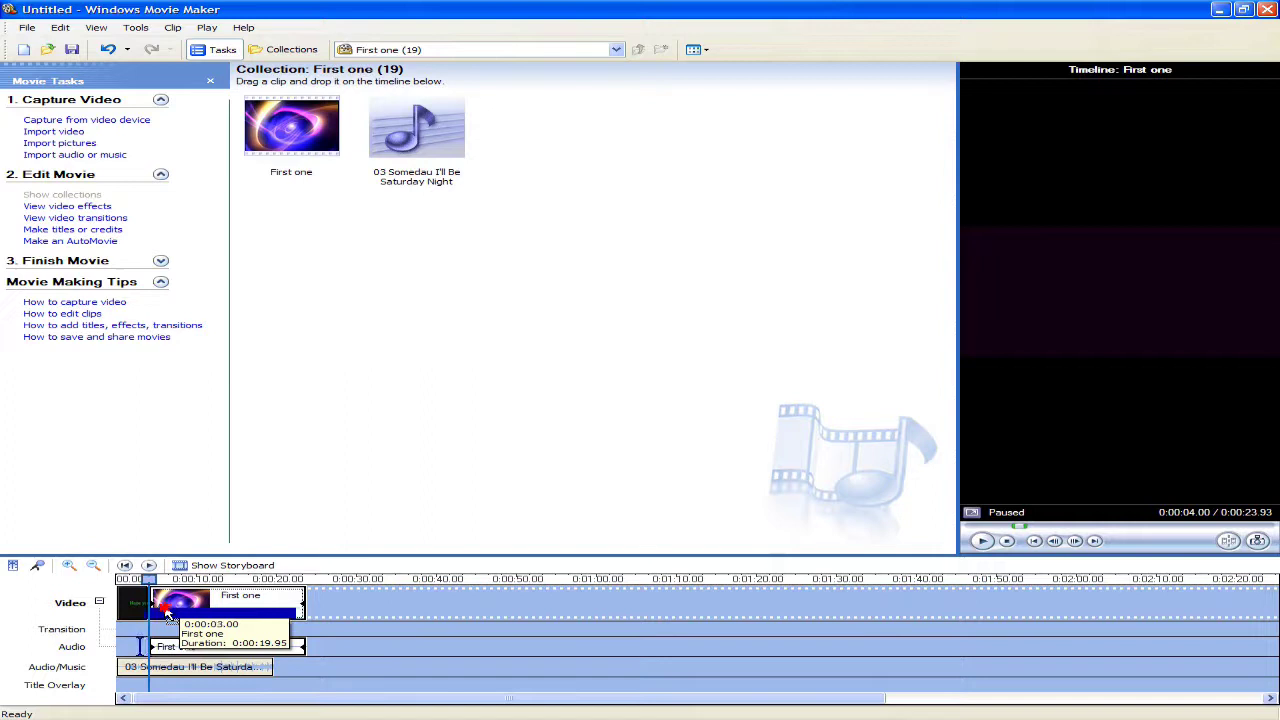
drag(167, 613, 159, 610)
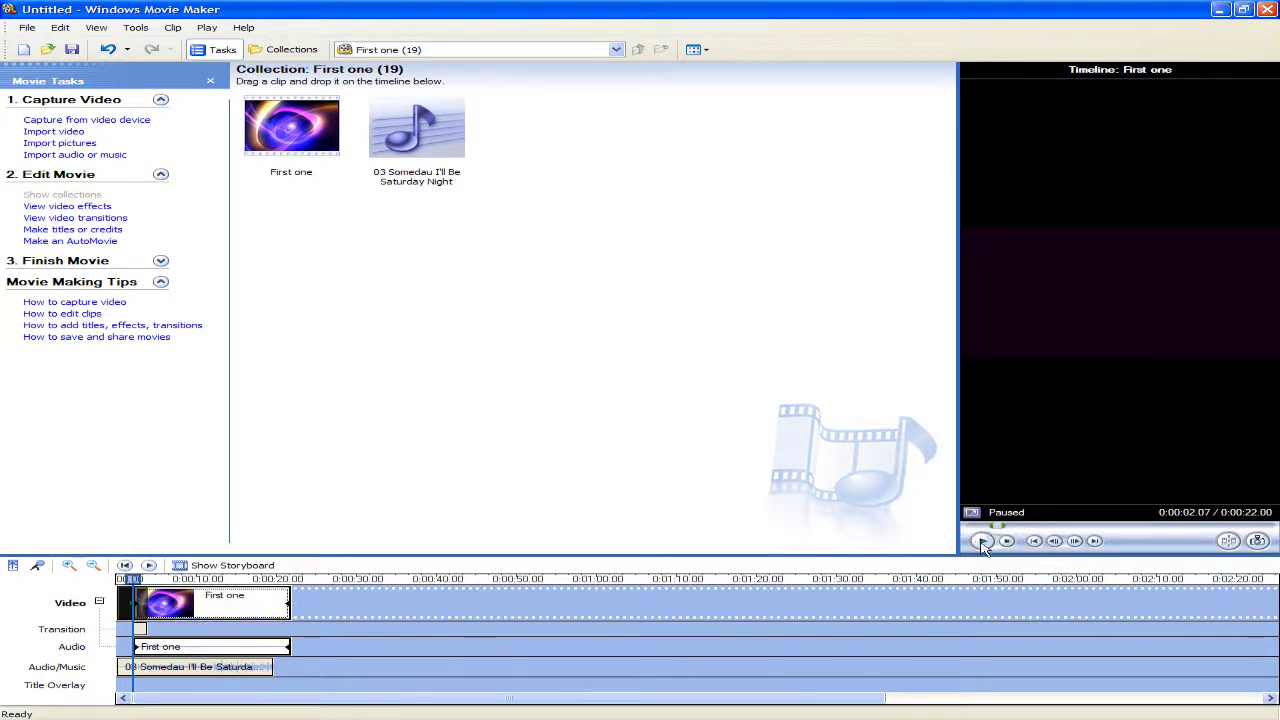
- Preview the timeline up to about 6 seconds, then show the Video Effects gallery
click(993, 535)
click(984, 541)
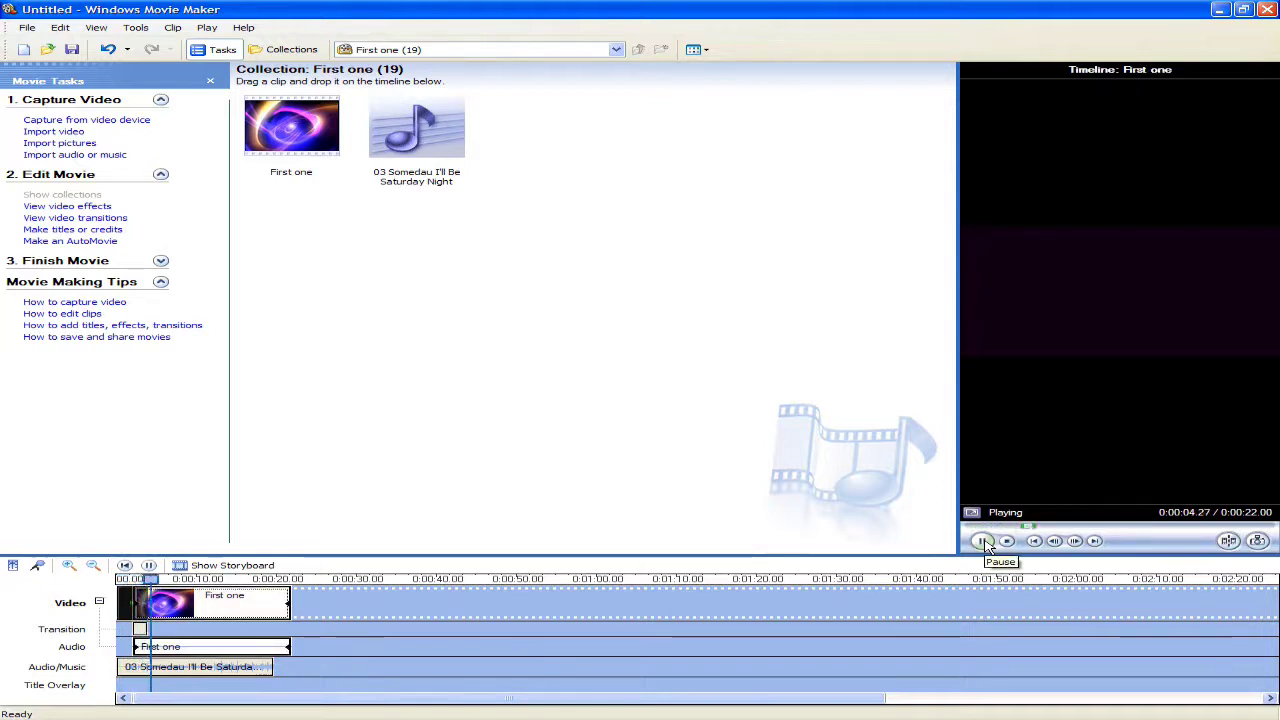
click(982, 541)
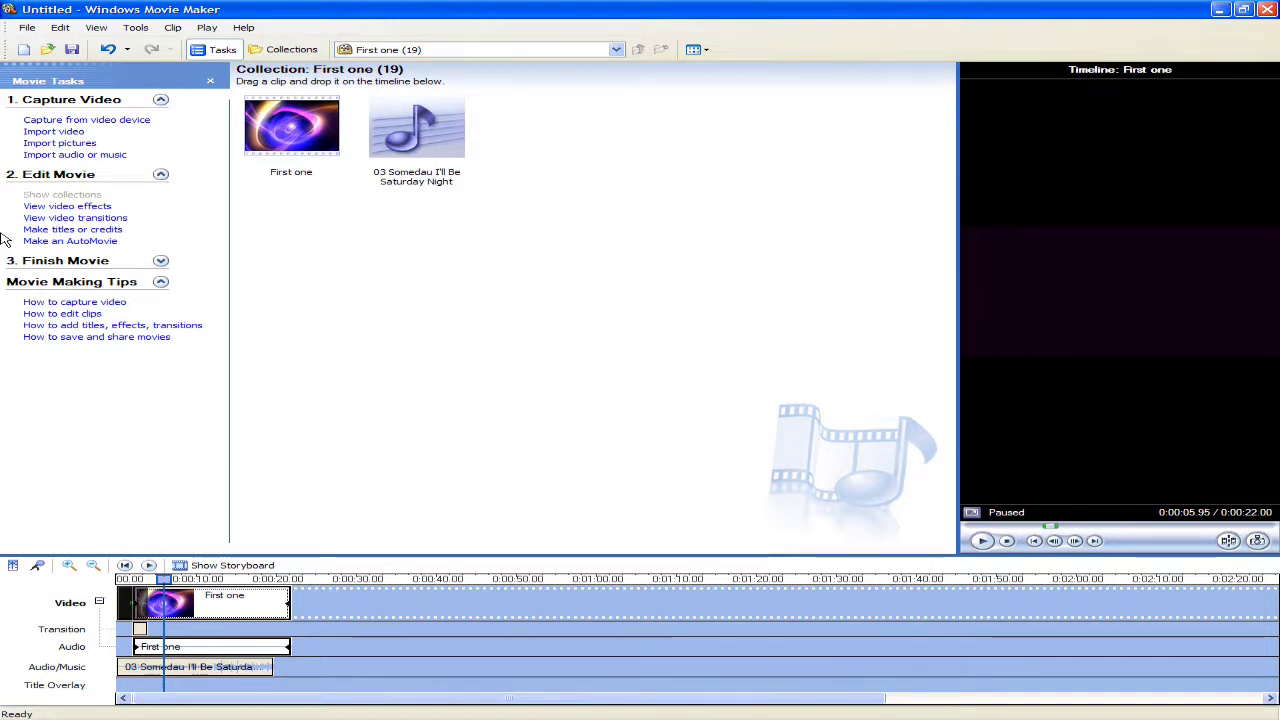
click(72, 207)
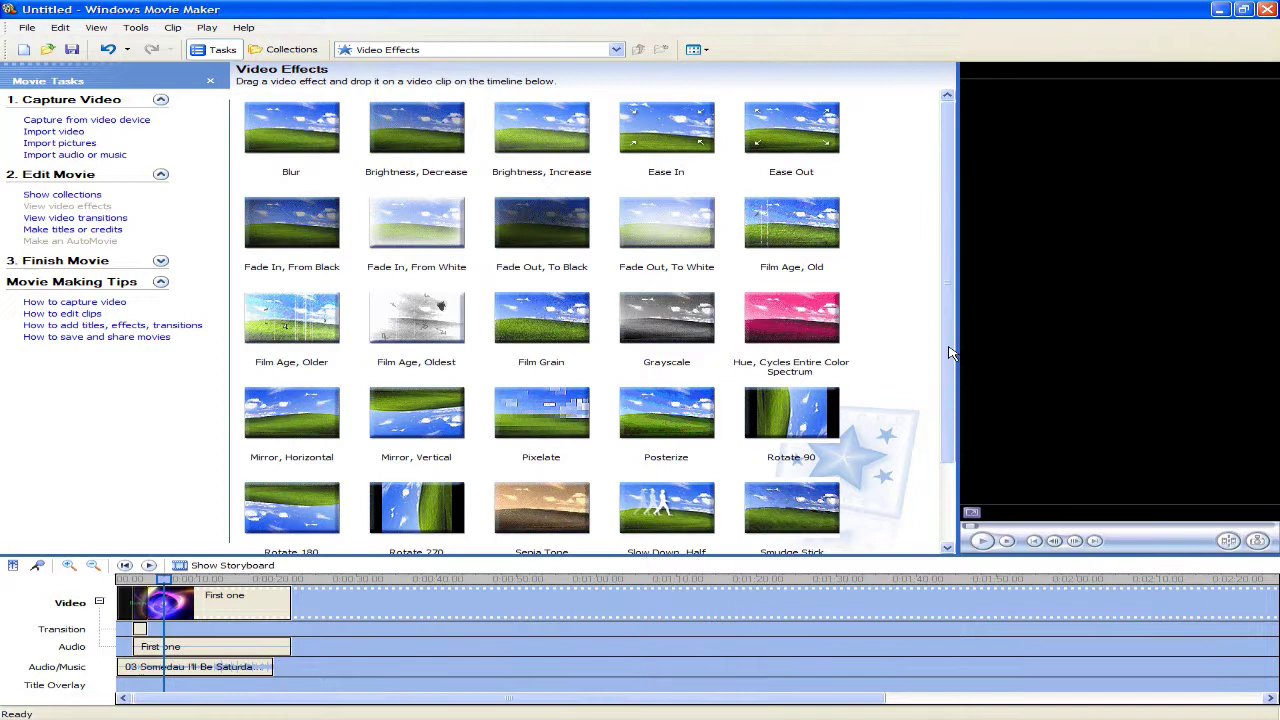
- Preview the Fade Out, To White and Fade In, From White effects
mouse_move(948, 352)
mouse_down()
mouse_move(940, 465)
mouse_move(930, 342)
mouse_up()
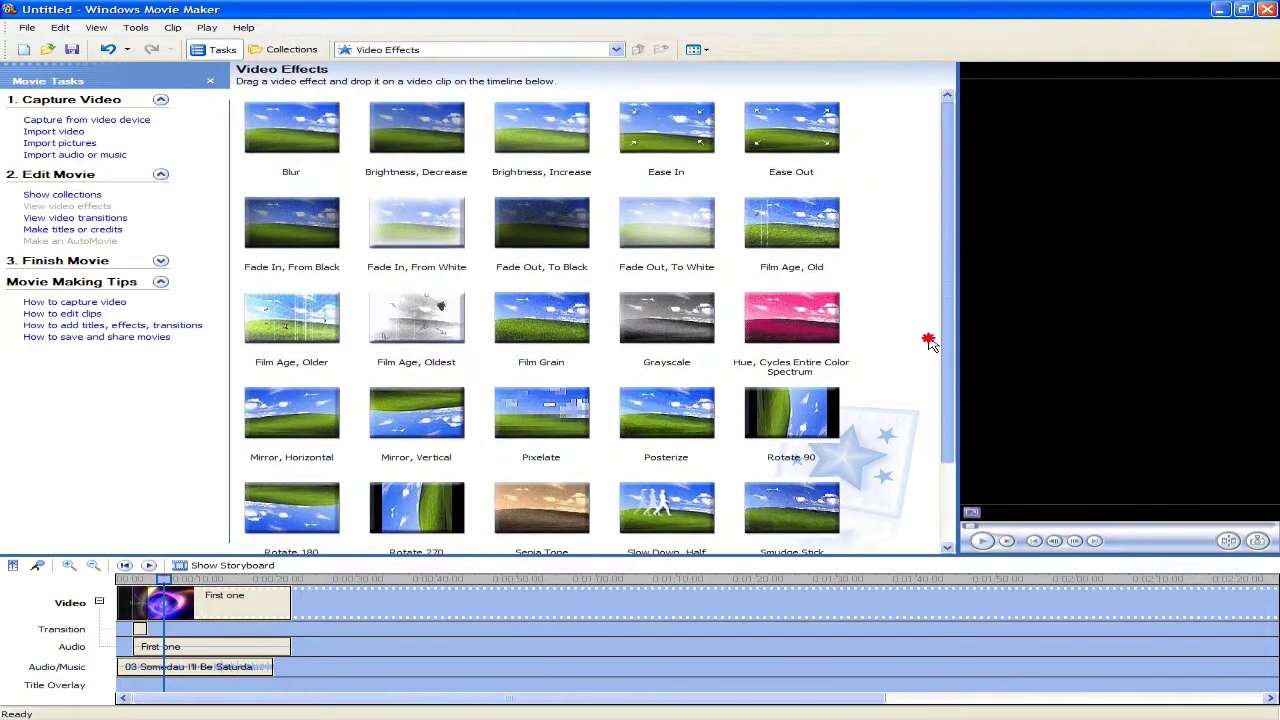
drag(700, 228, 228, 633)
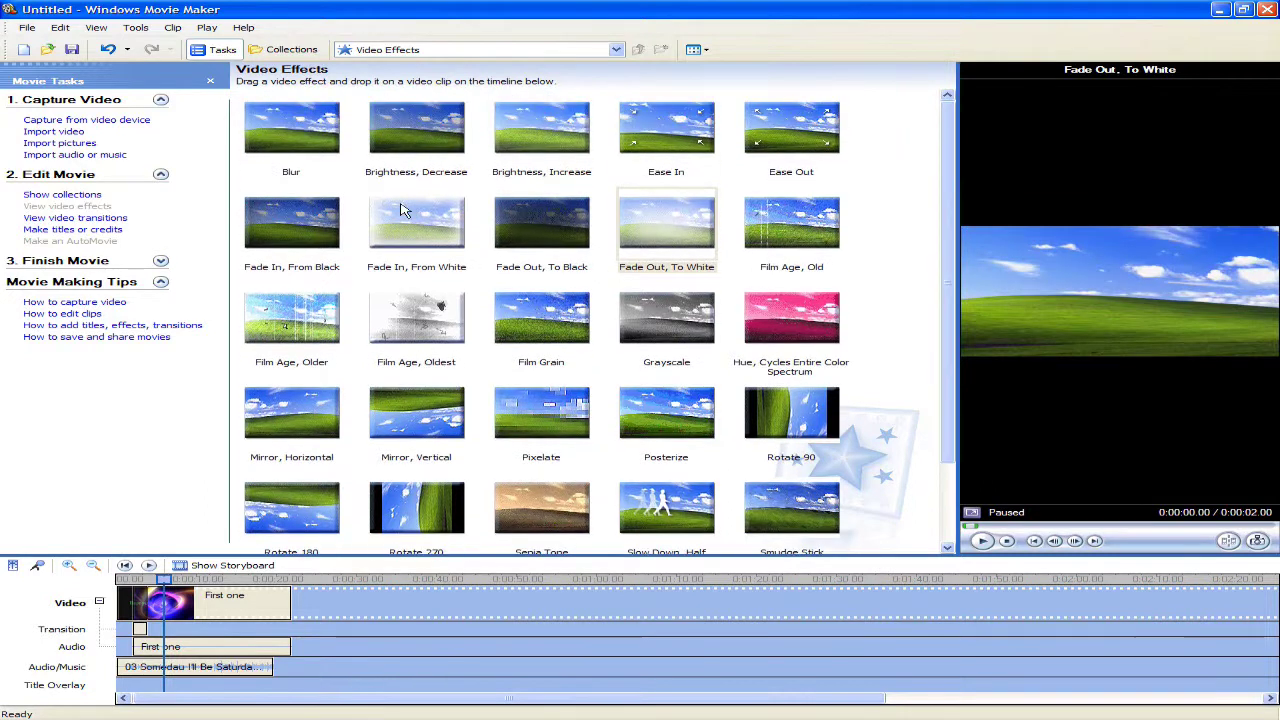
click(403, 234)
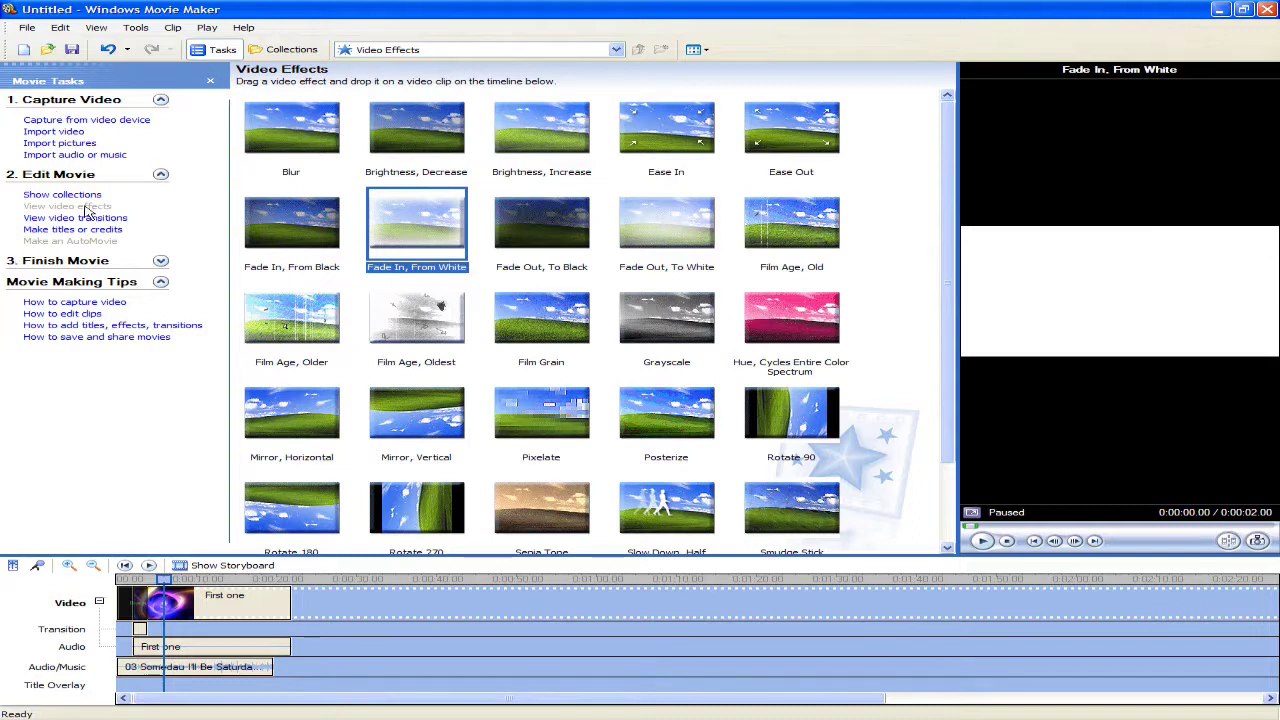
- In the Video Transitions gallery, select and play the Page Curl, Up Right transition
click(86, 218)
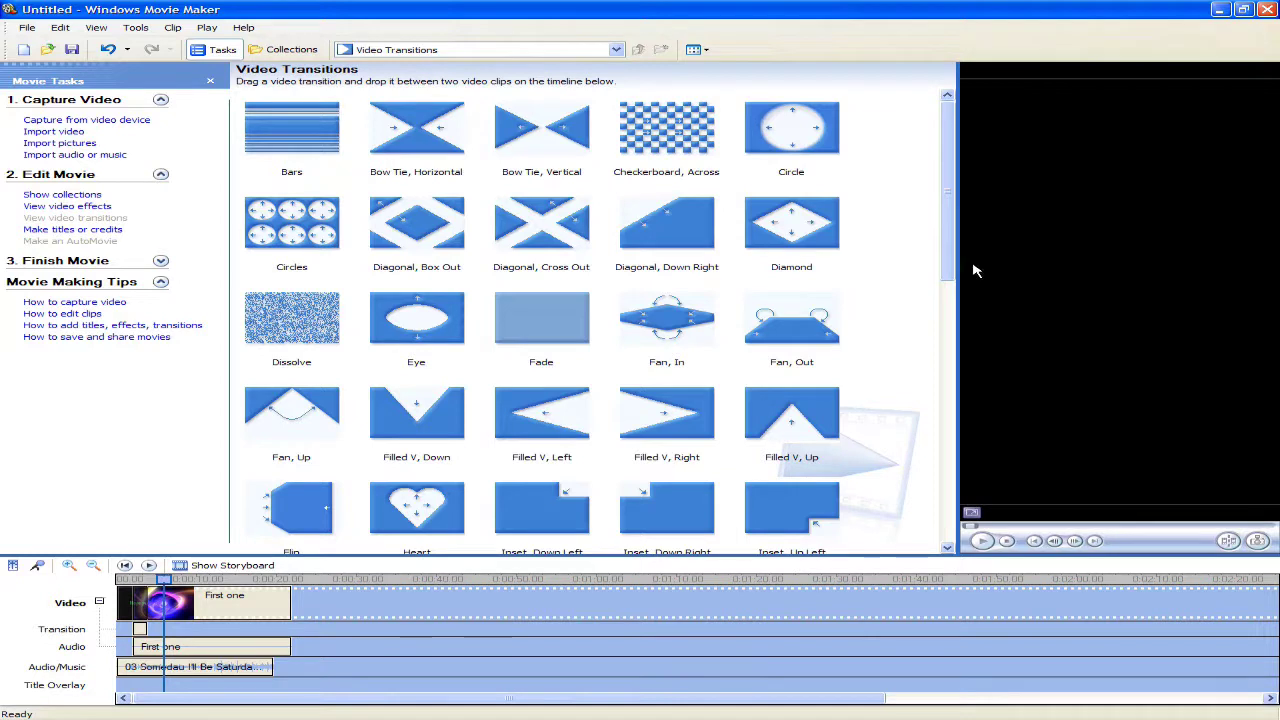
scroll(1020, 335, down, 5)
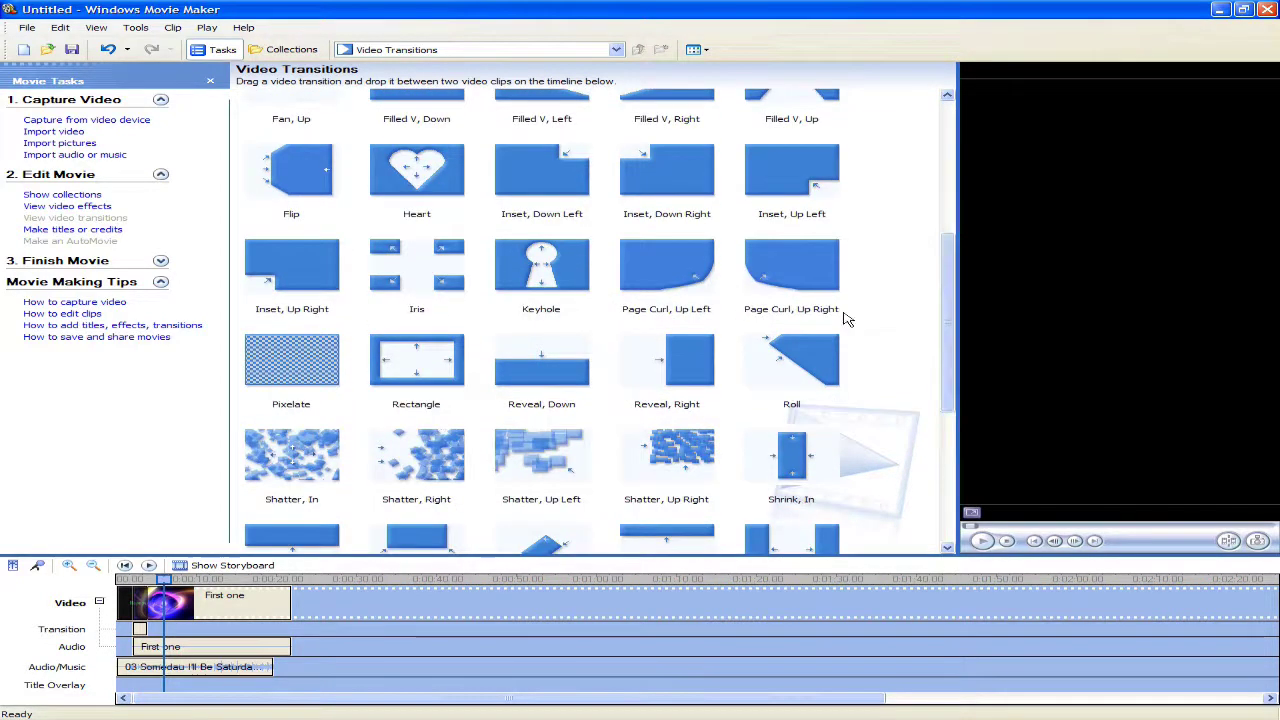
click(790, 280)
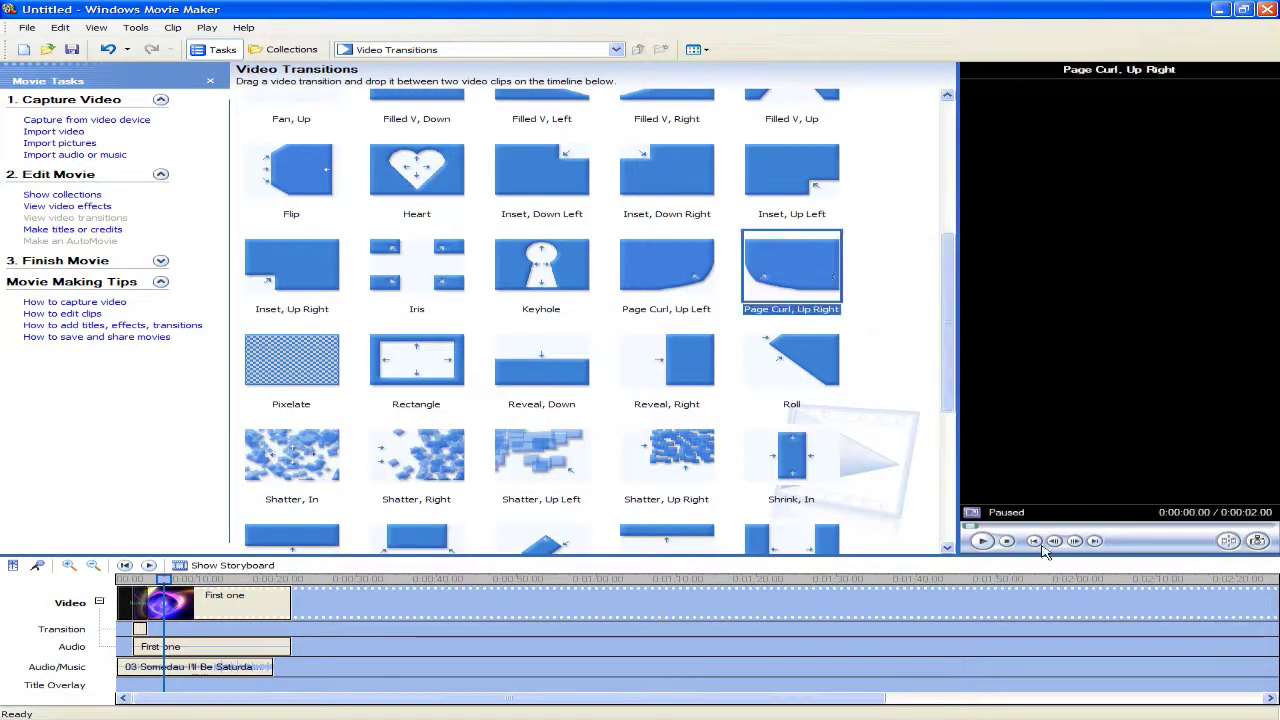
click(980, 541)
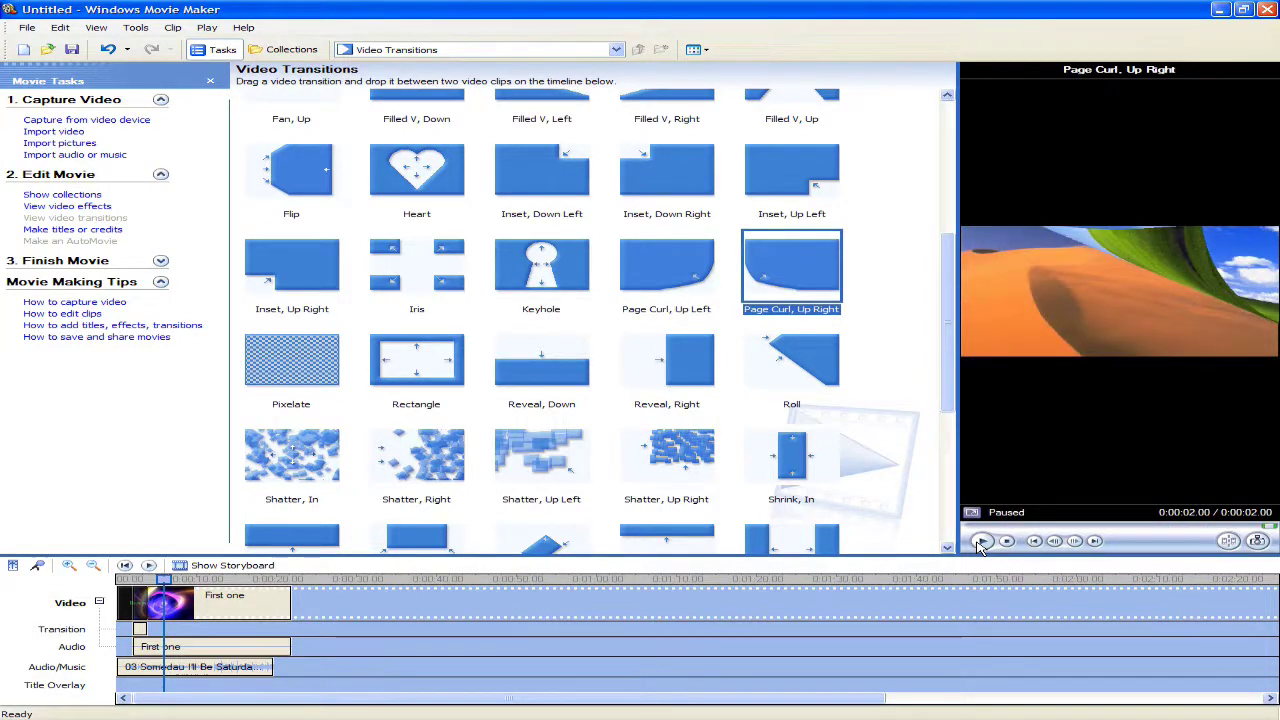
click(980, 541)
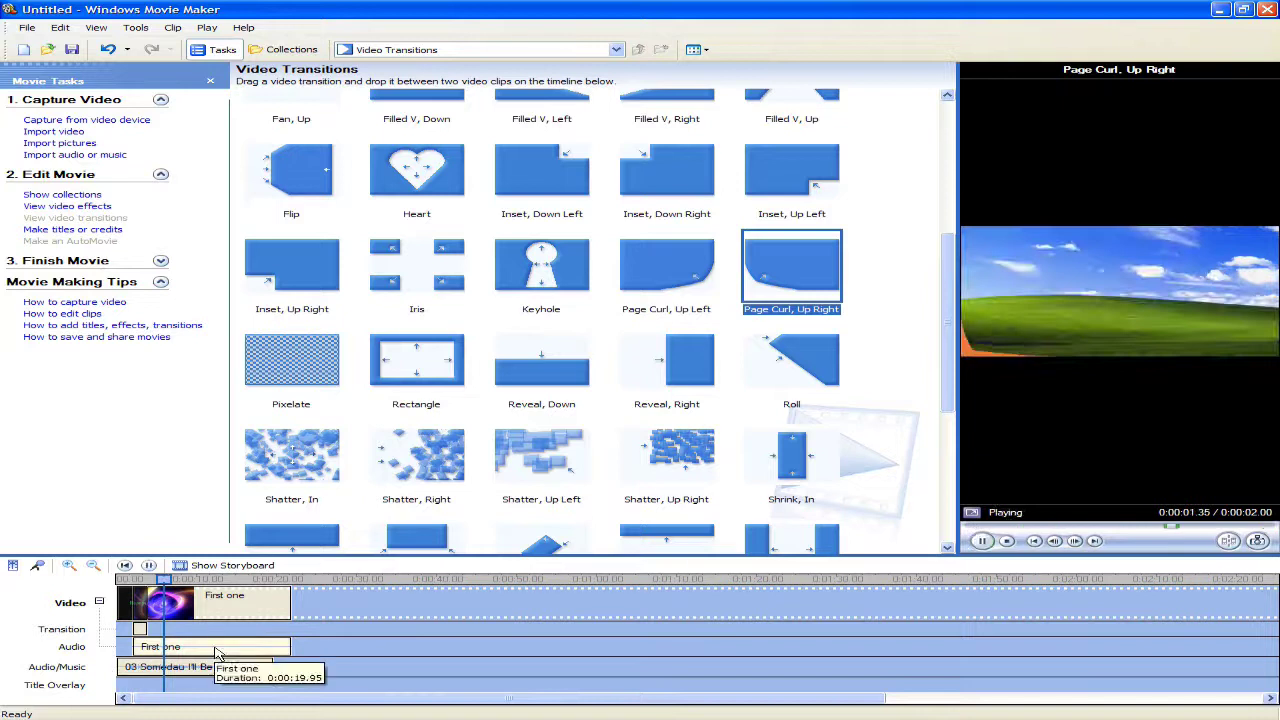
- Add end credits reading 'Hope you enjoyed' after the First one clip
click(57, 230)
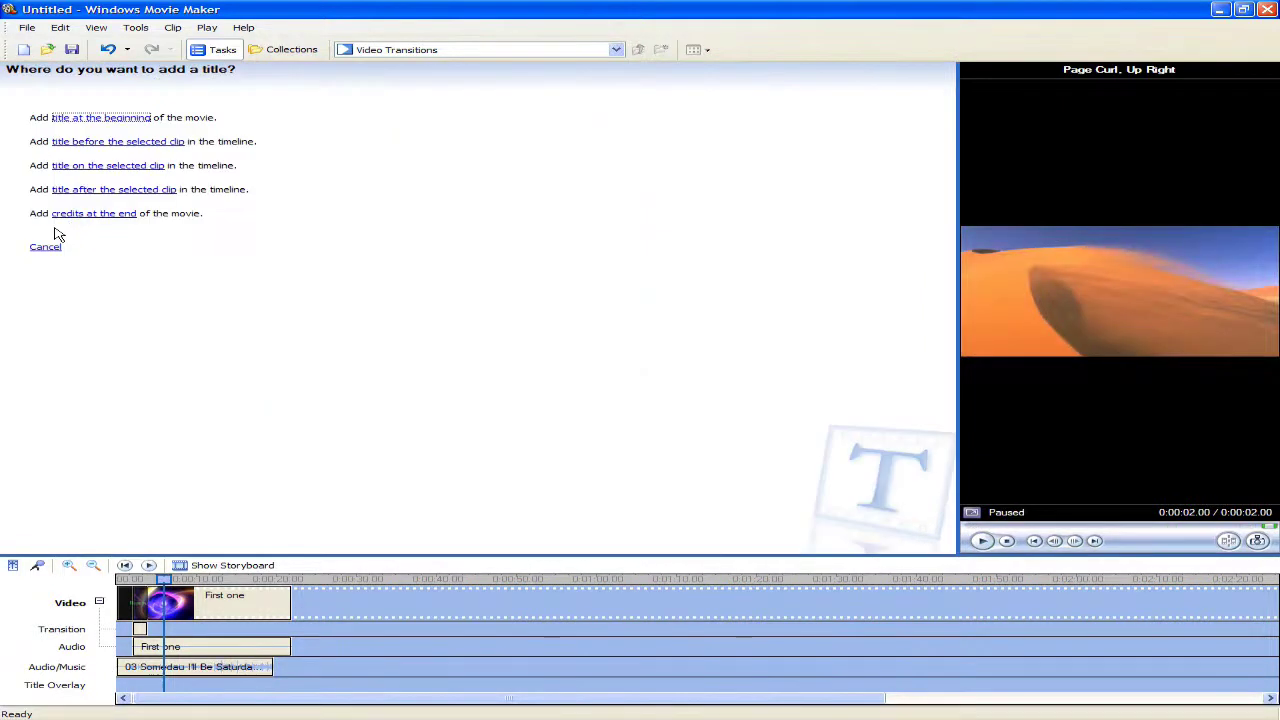
click(123, 214)
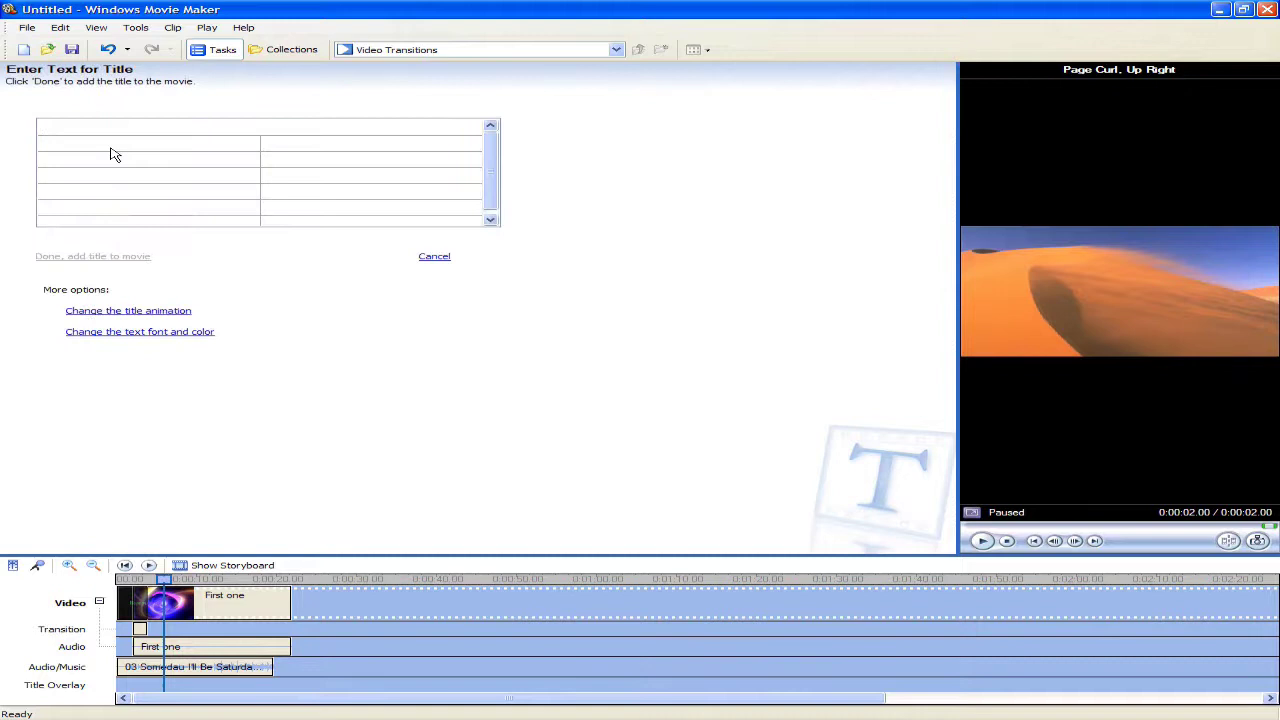
text(Hope you enjoyed)
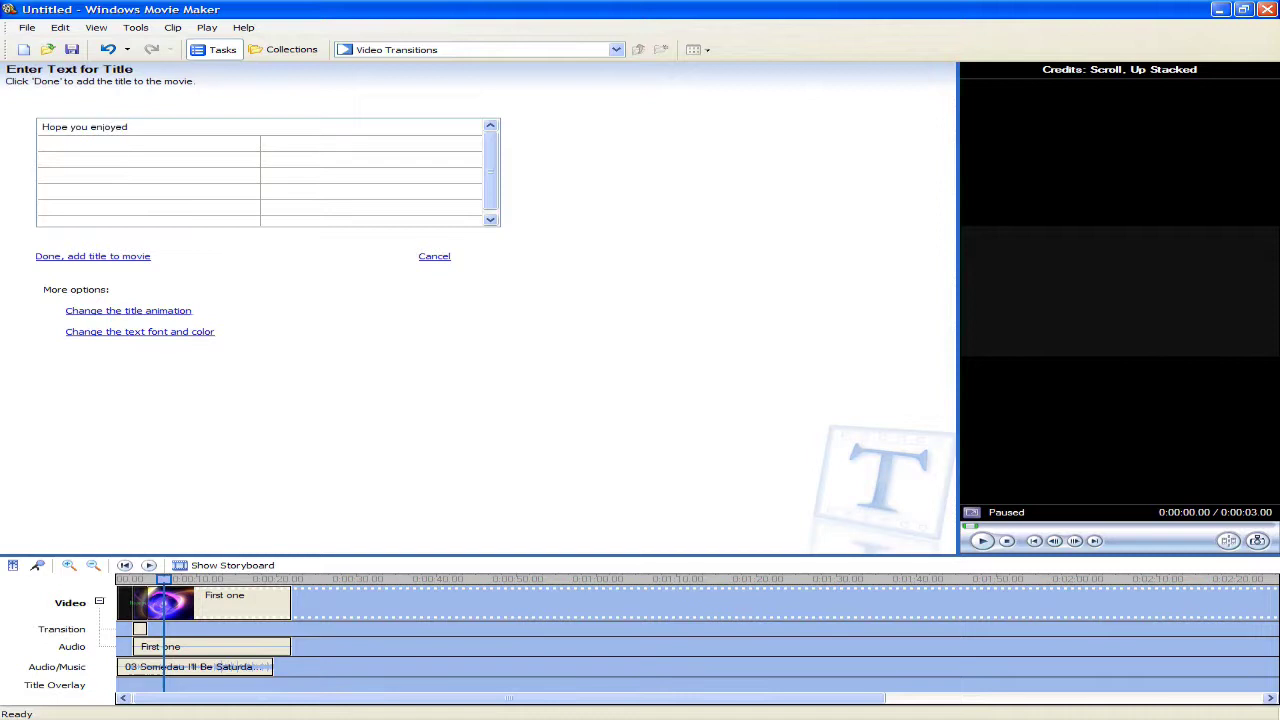
click(84, 256)
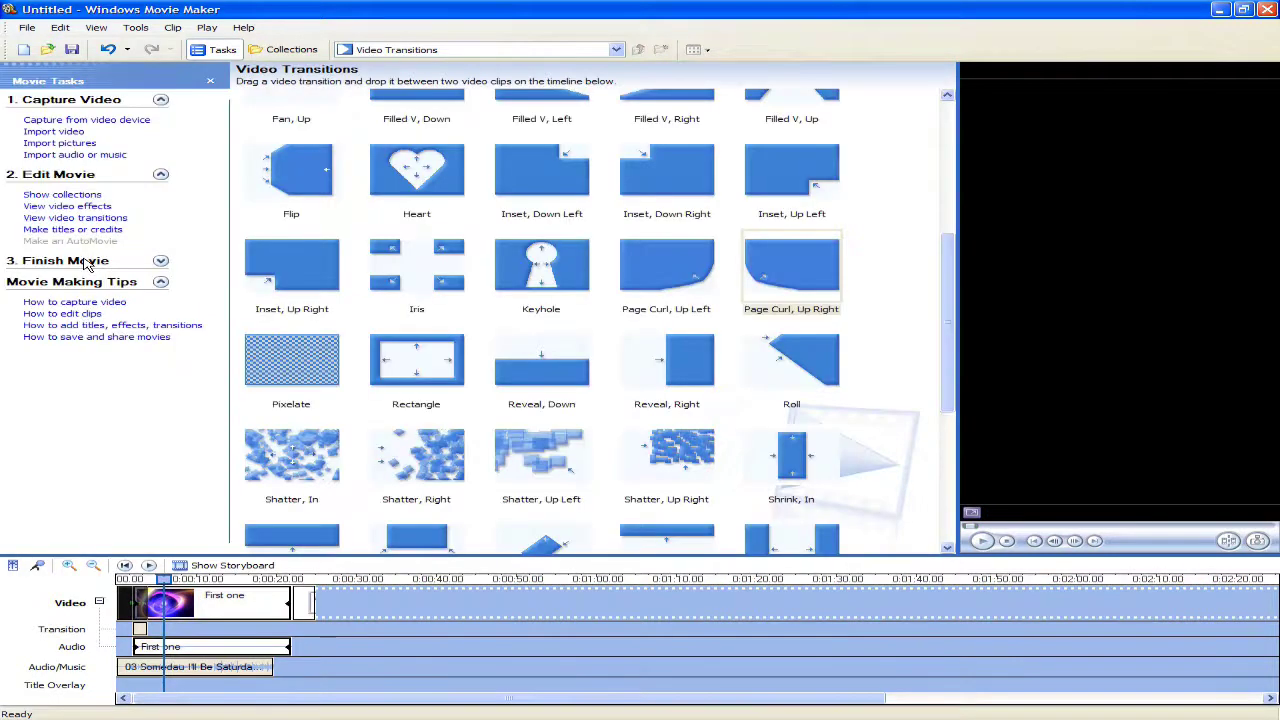
- Give the credits the Credits: Scroll, Up Stacked animation
double_click(304, 605)
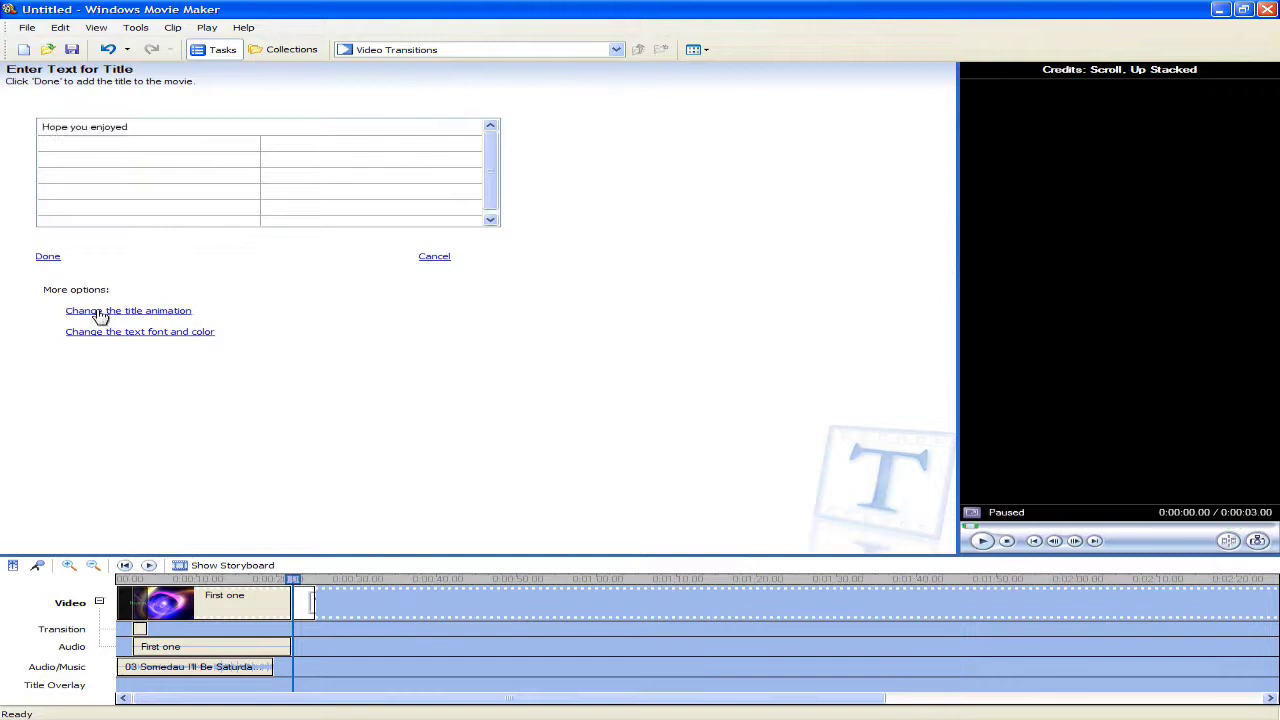
click(100, 312)
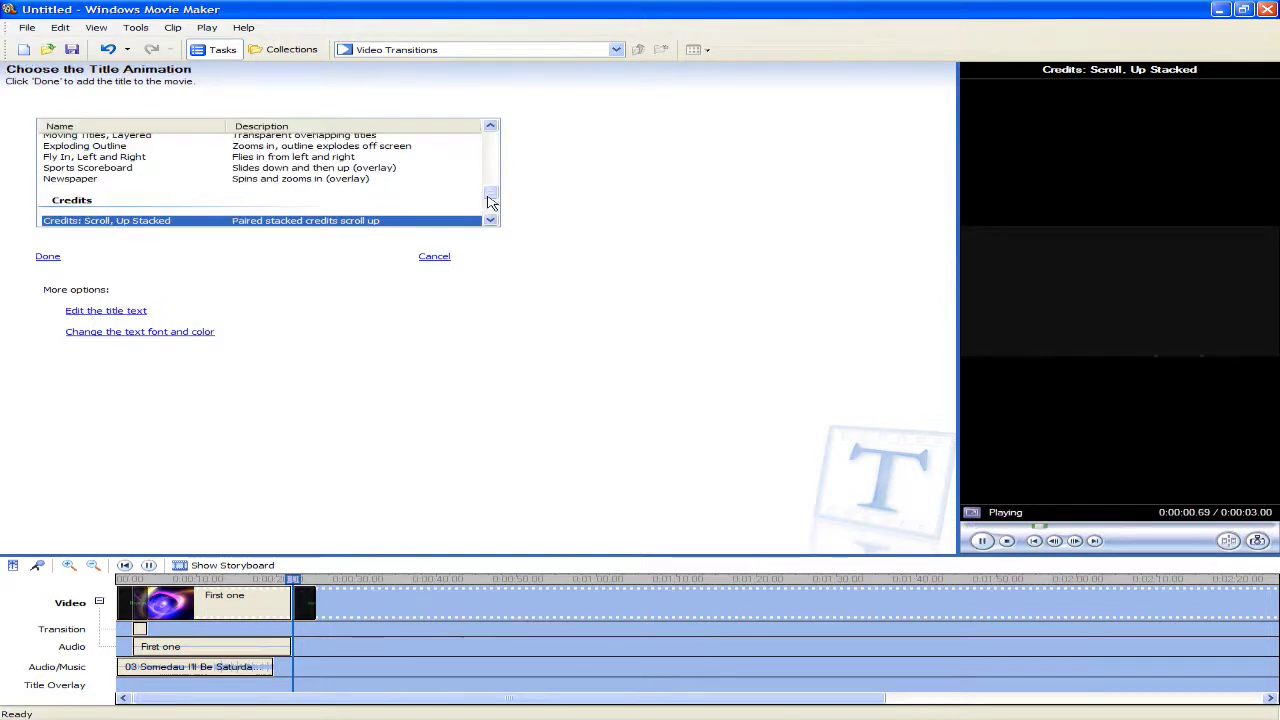
mouse_move(490, 196)
mouse_down()
mouse_move(489, 212)
mouse_move(63, 277)
mouse_up()
click(48, 256)
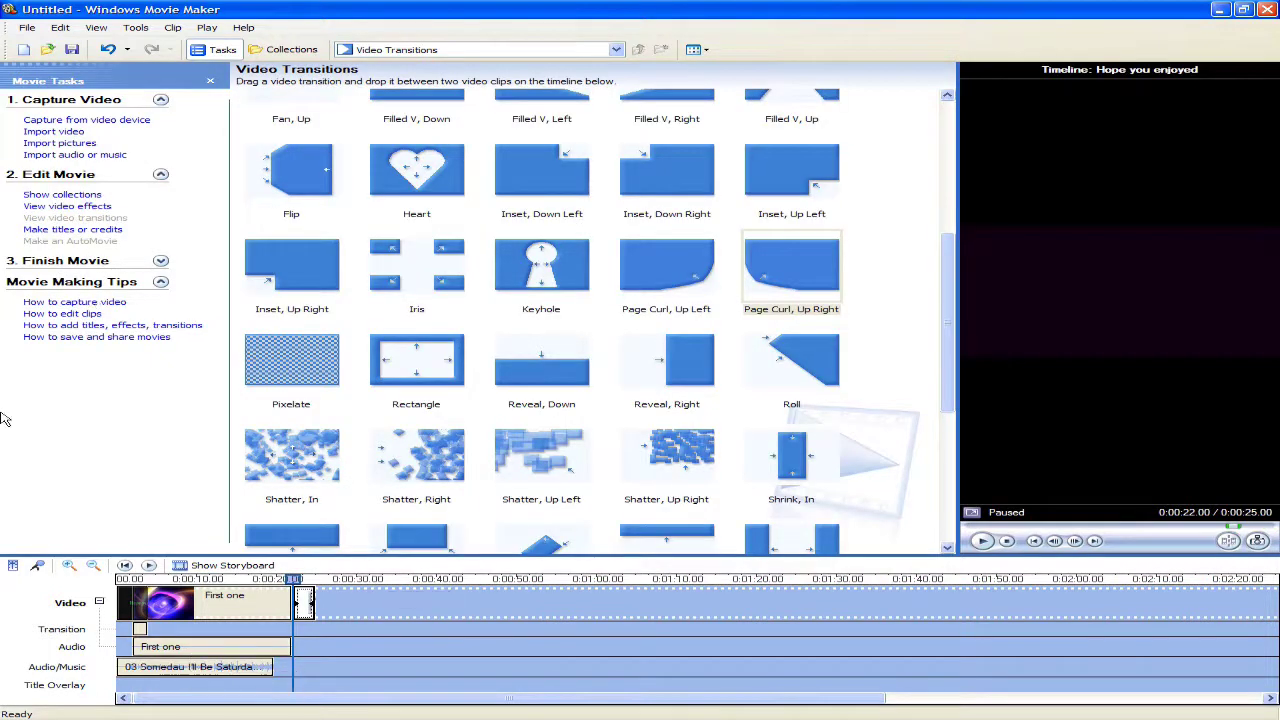
- Start the Save Movie Wizard to save to My computer under the name Movie
click(25, 28)
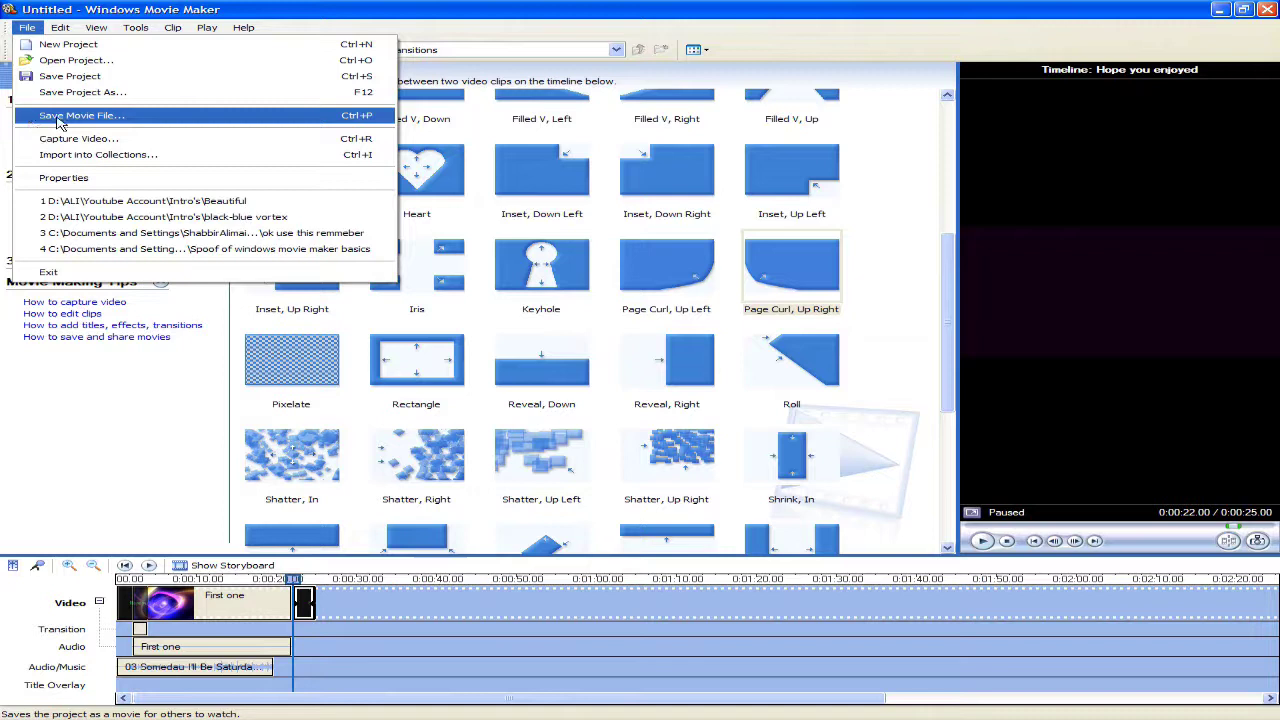
click(115, 117)
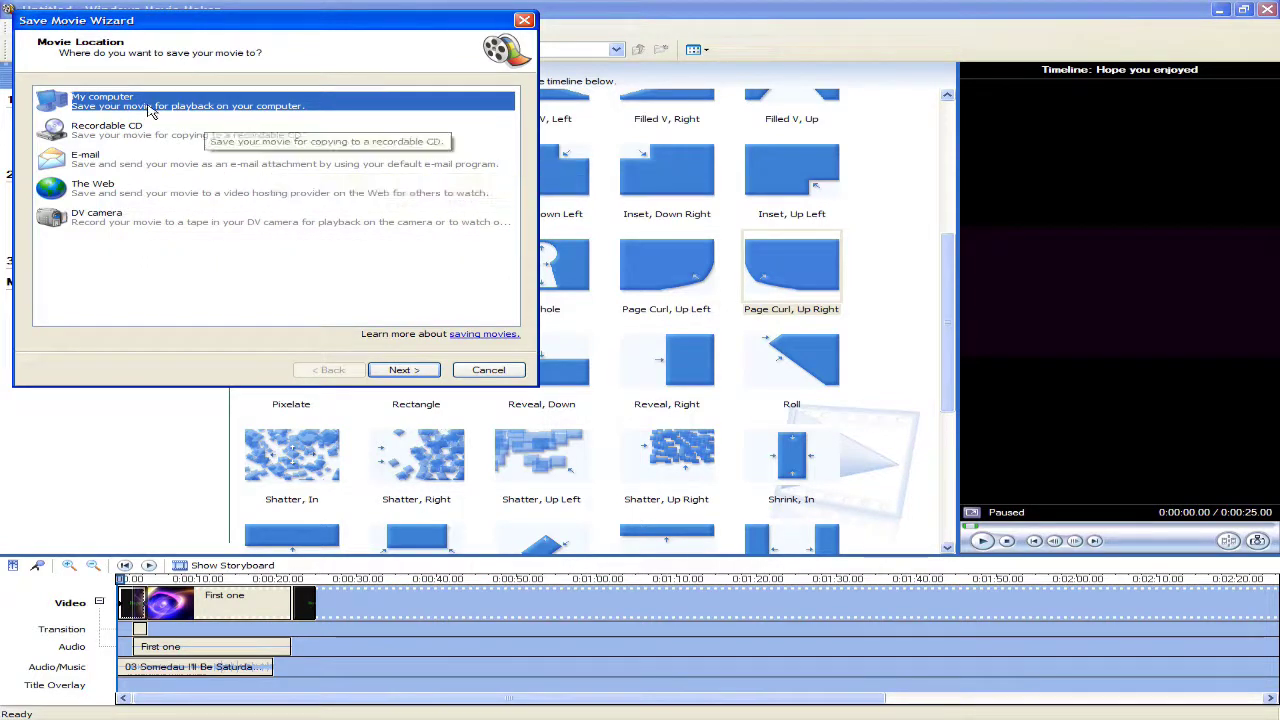
click(114, 144)
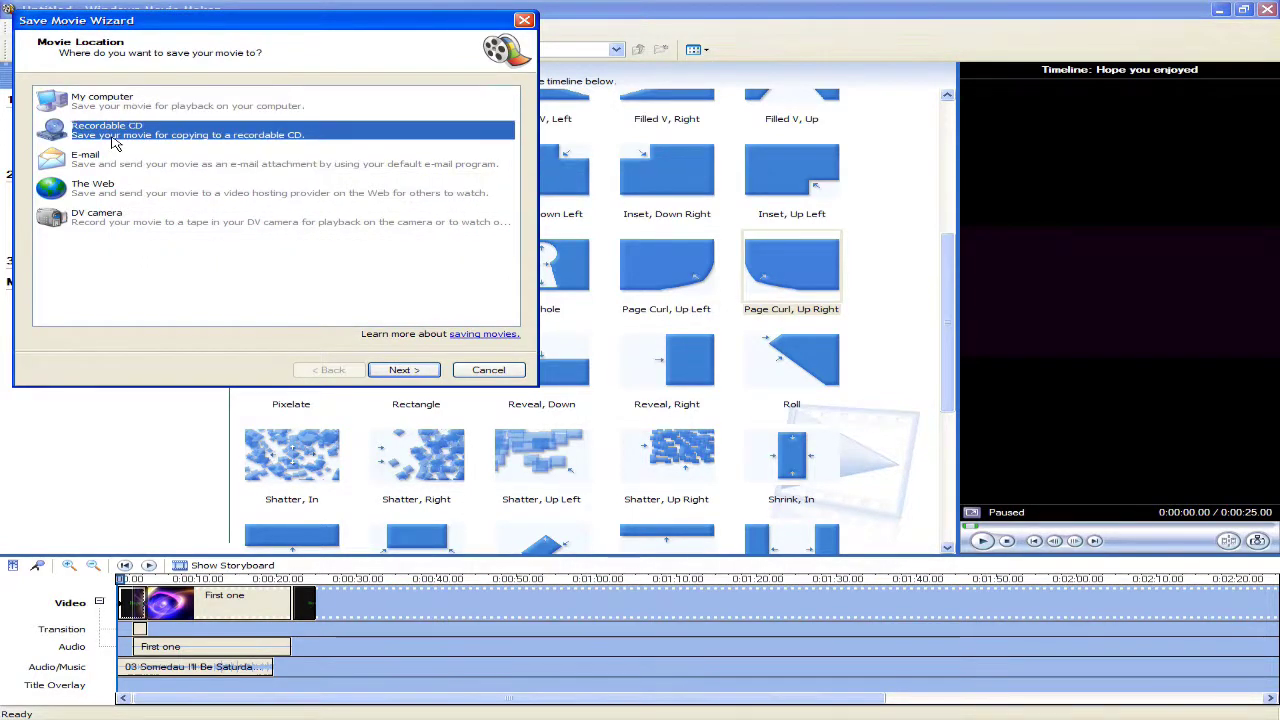
click(114, 167)
click(115, 192)
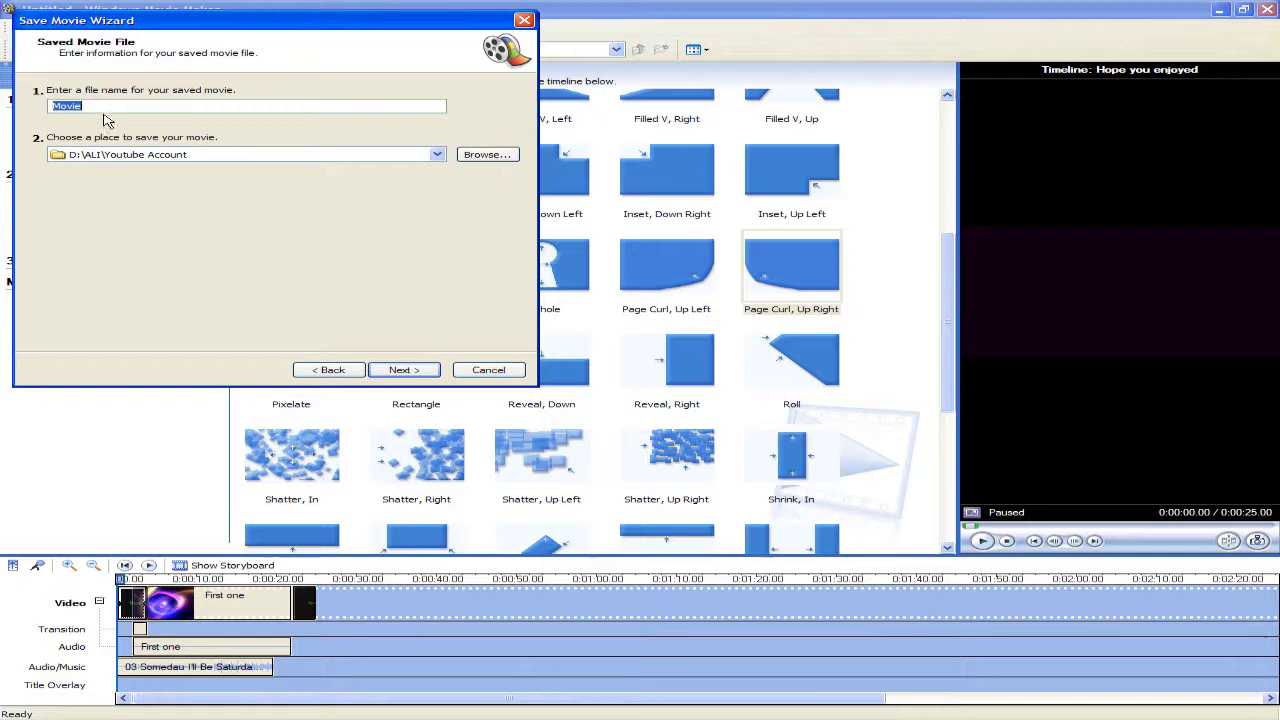
click(400, 372)
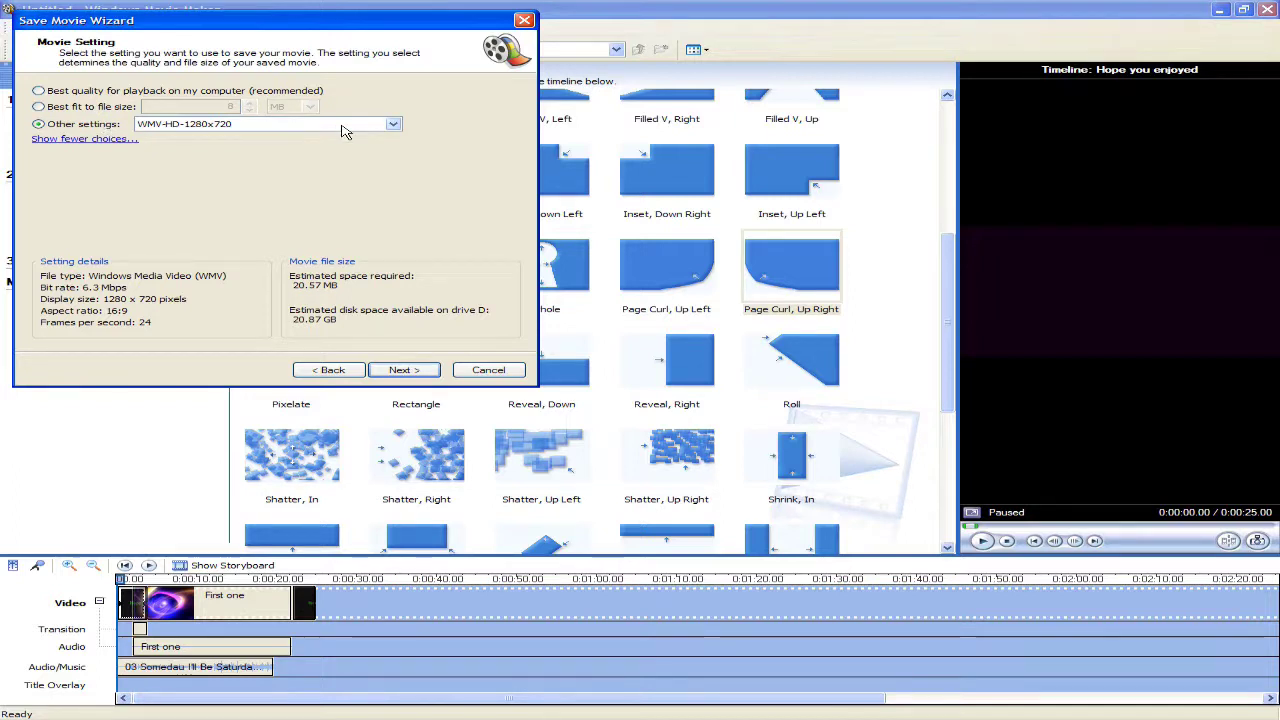
- Choose the WMV-HD-1280x720 movie setting and begin saving
click(72, 94)
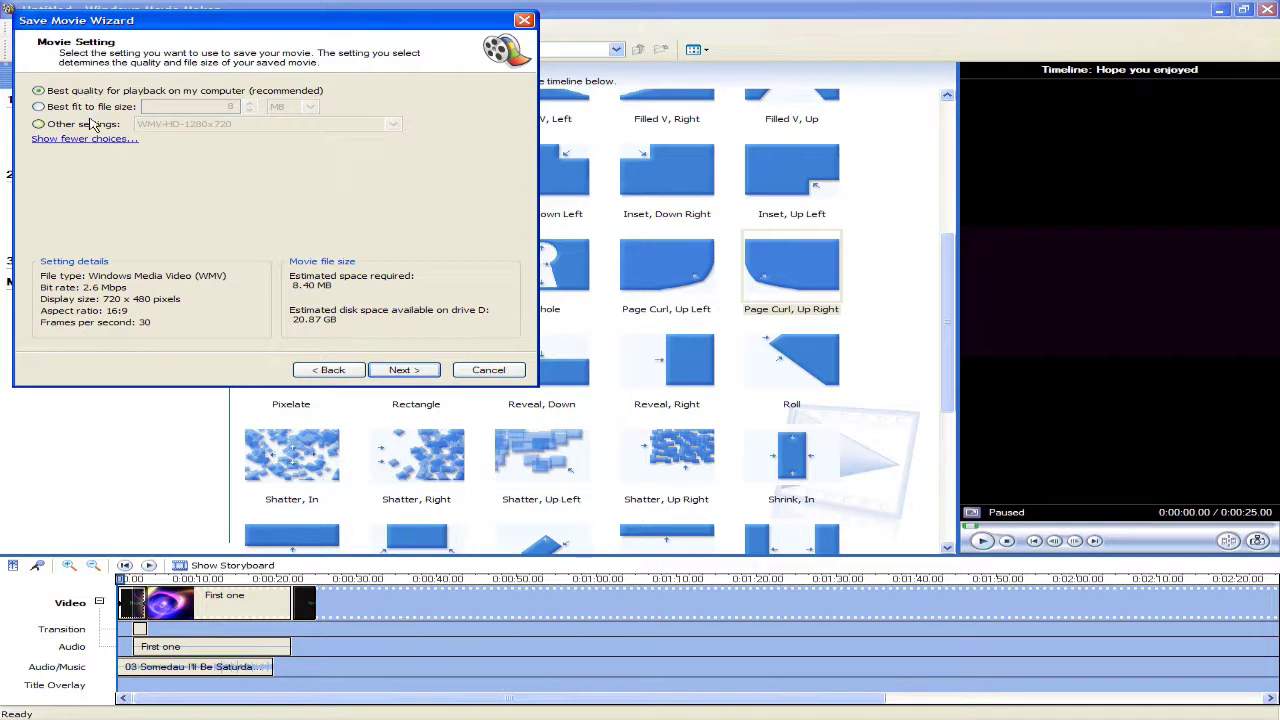
click(88, 124)
click(191, 126)
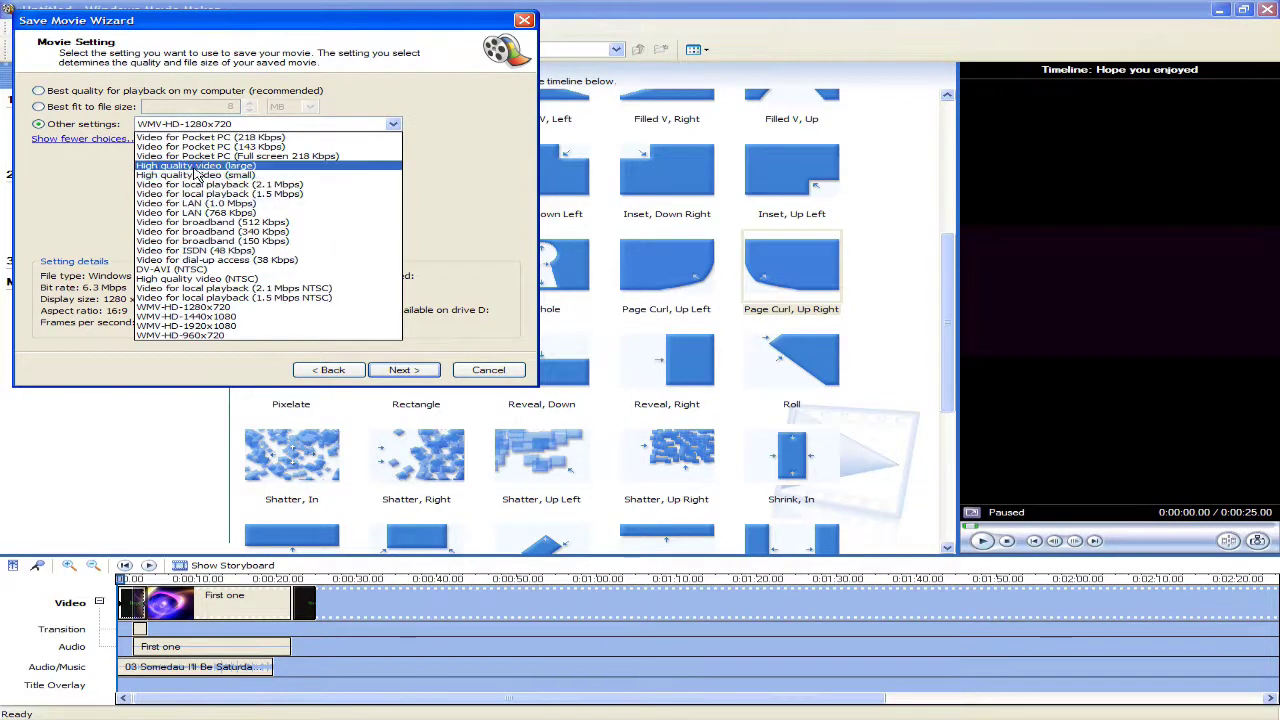
click(205, 307)
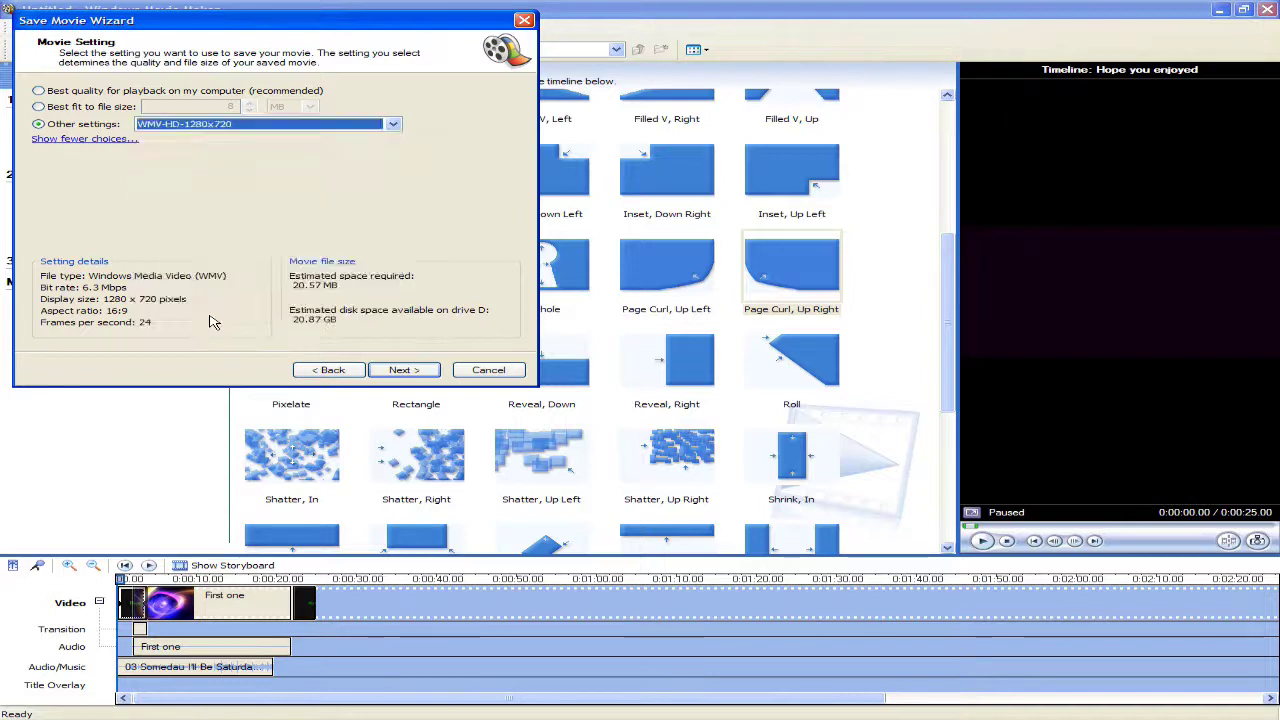
click(416, 370)
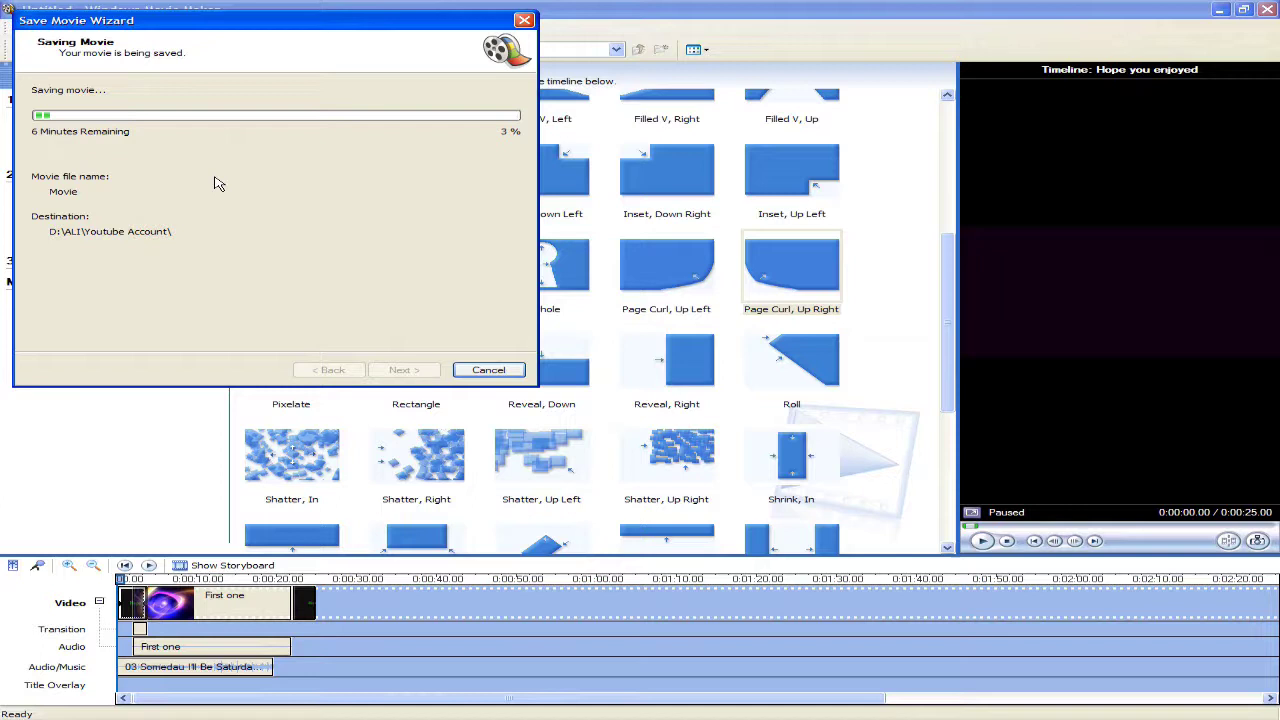
- Cancel the in-progress movie export, confirm stopping the save, and close the Save Movie Wizard
click(506, 370)
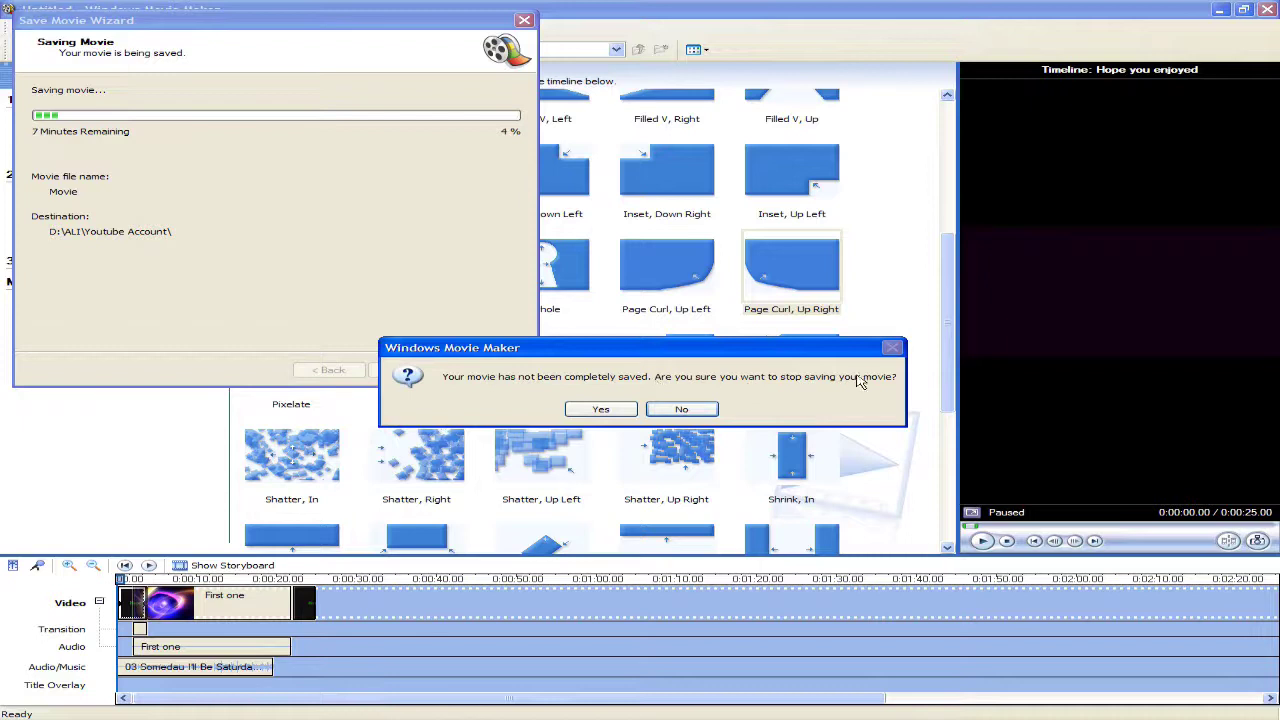
click(610, 410)
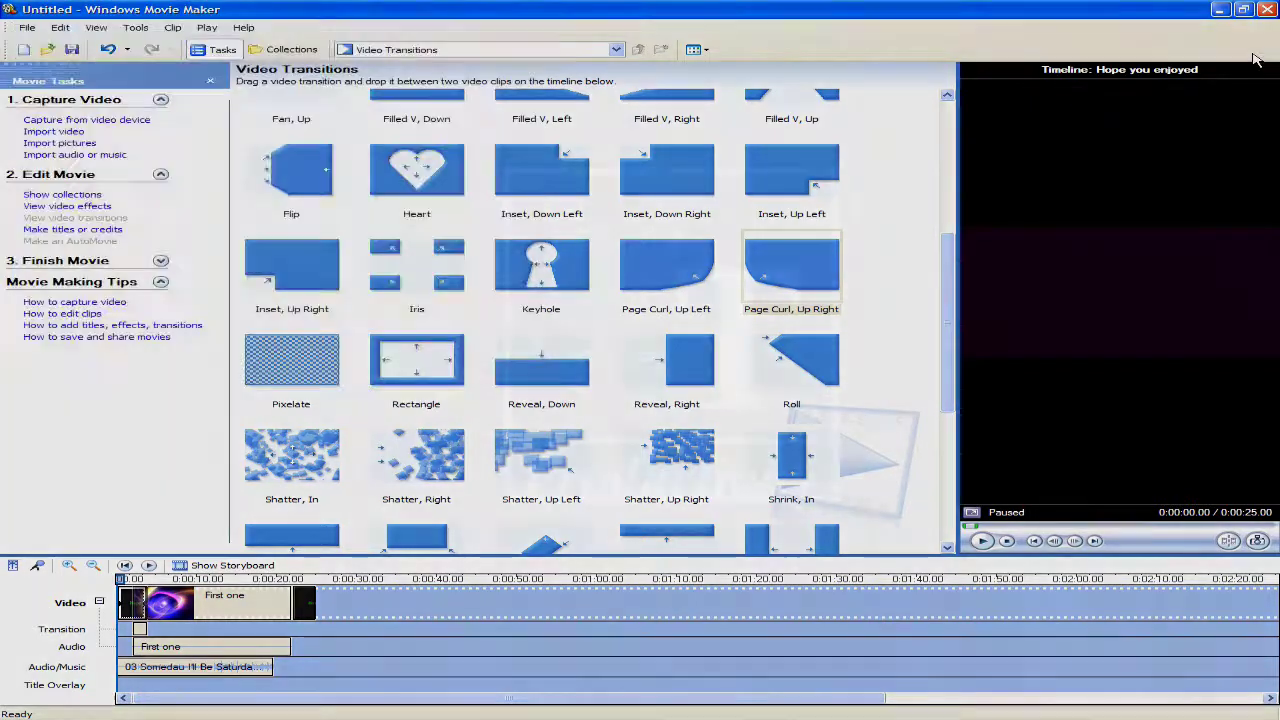
key(alt+F4)
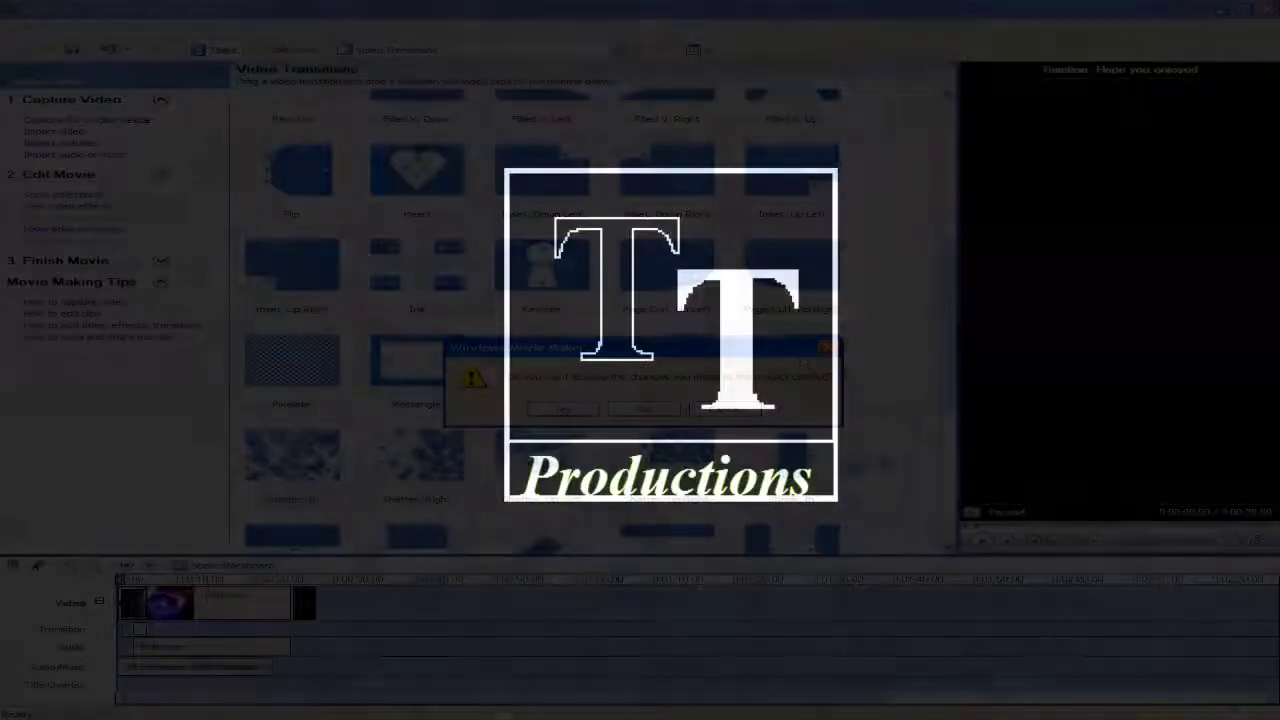